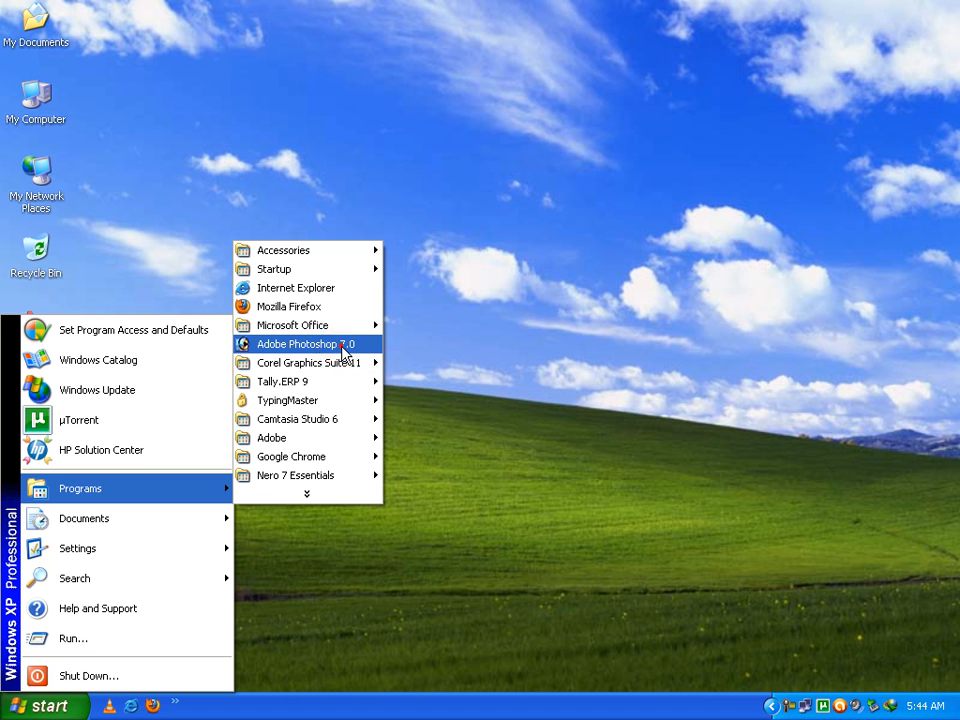
# Launch Adobe Photoshop 7.0 and dismiss its registration prompt with the option not to display it again
pyautogui.click(343, 346)
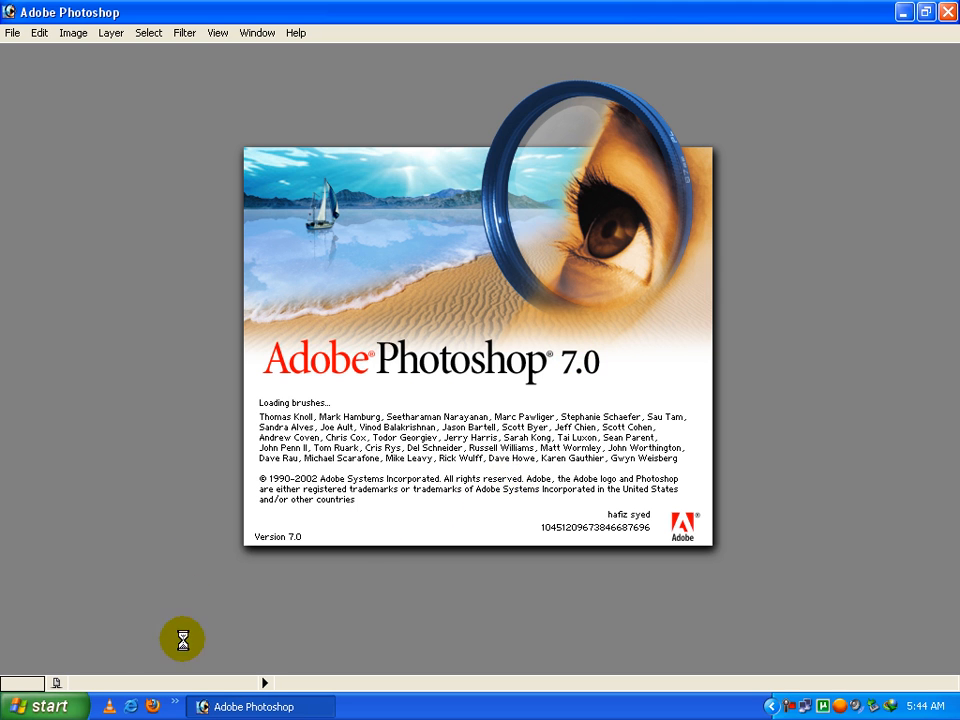
pyautogui.click(45, 706)
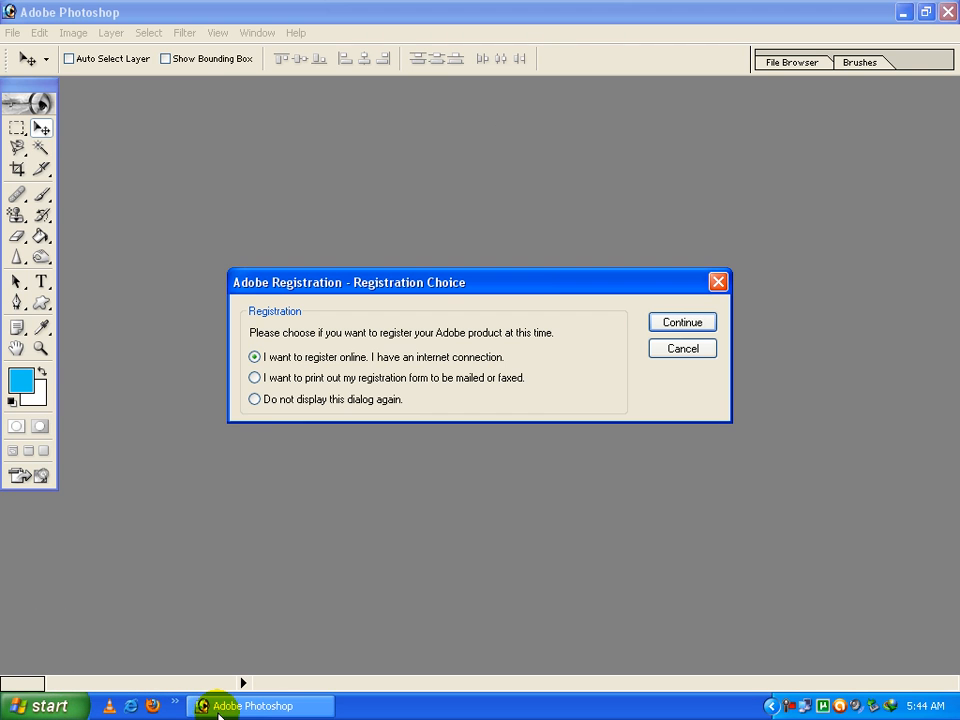
pyautogui.click(388, 401)
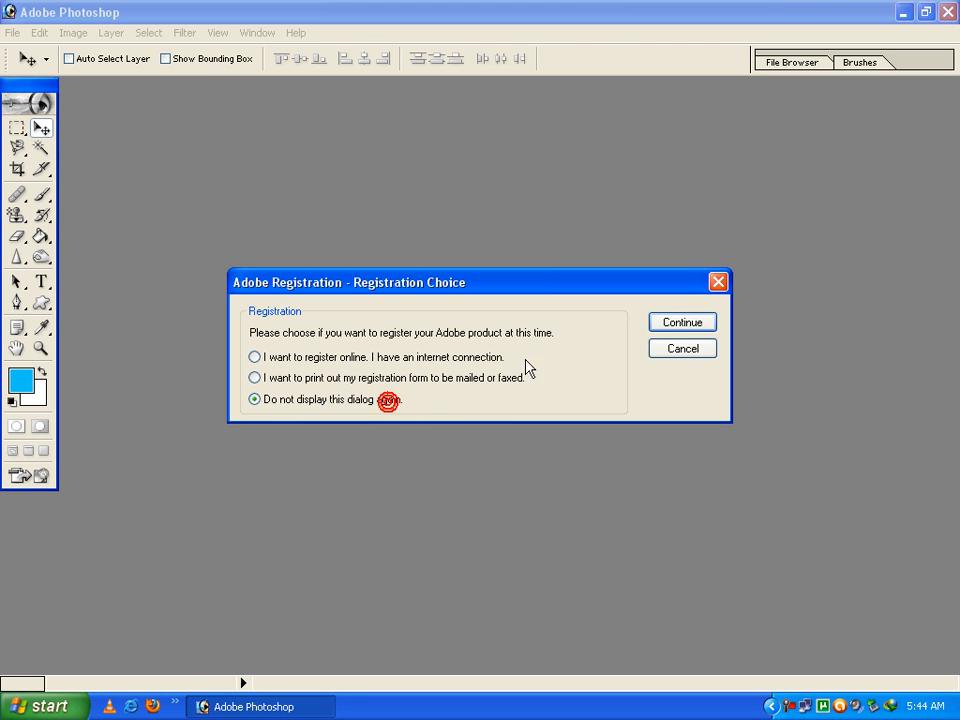
pyautogui.click(662, 323)
pyautogui.click(463, 455)
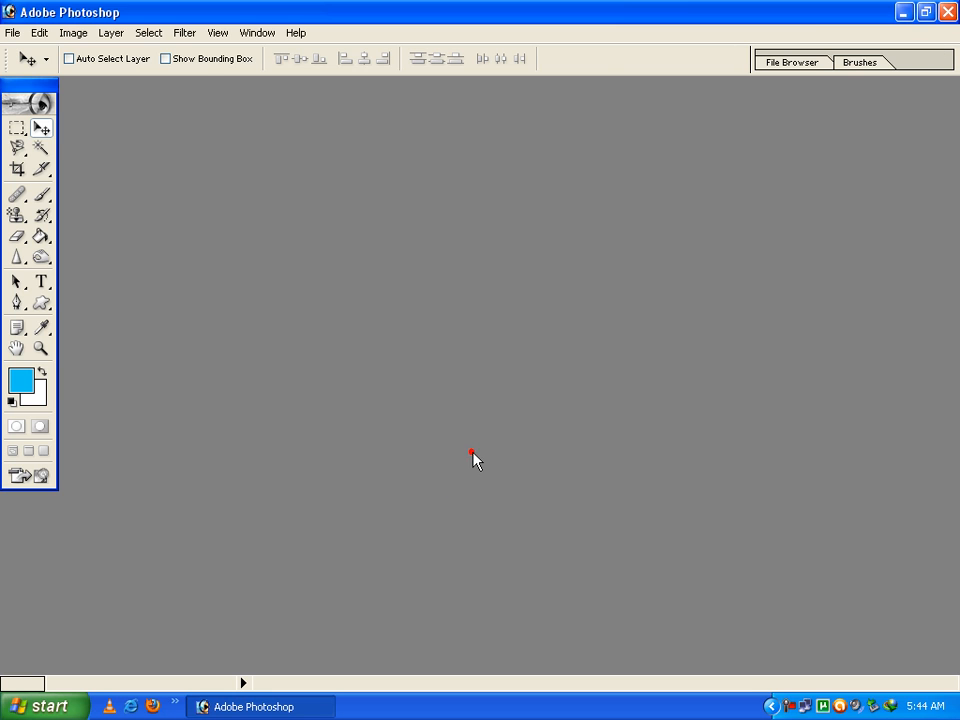
# Close Photoshop and relaunch it from the Windows Run dialog with the command photoshop
pyautogui.click(947, 12)
pyautogui.press('super')
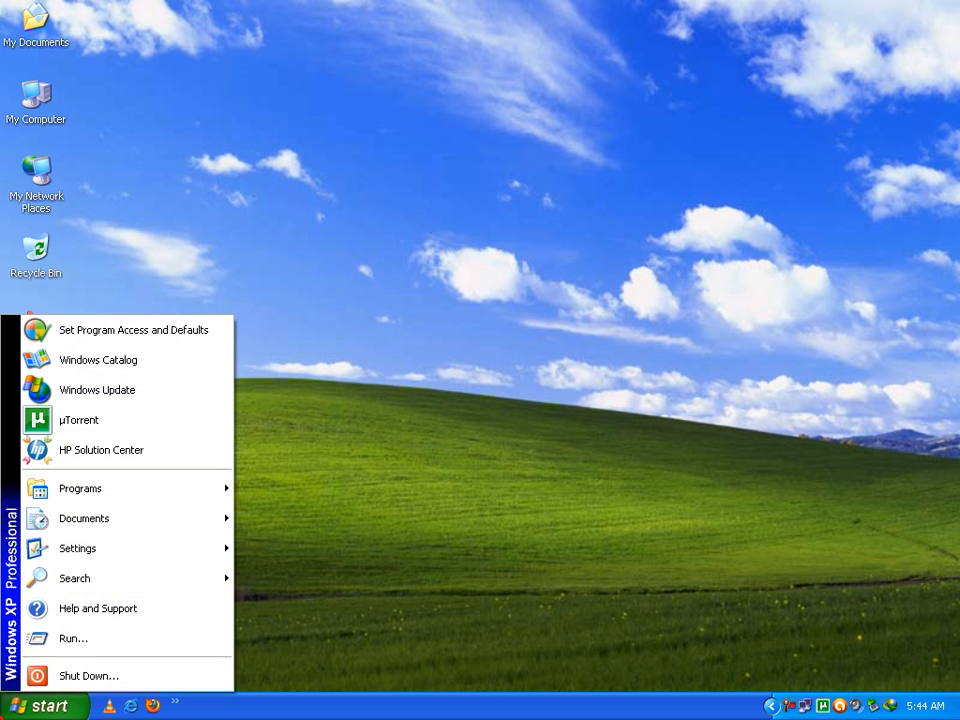
pyautogui.click(74, 638)
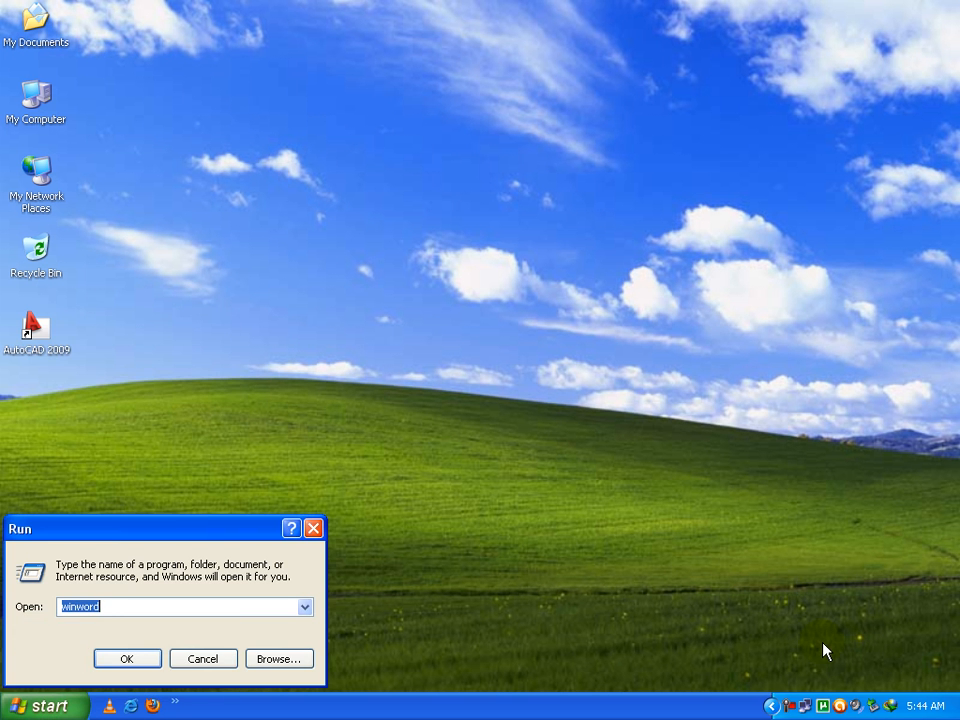
pyautogui.write('photoshop')
pyautogui.press('Return')
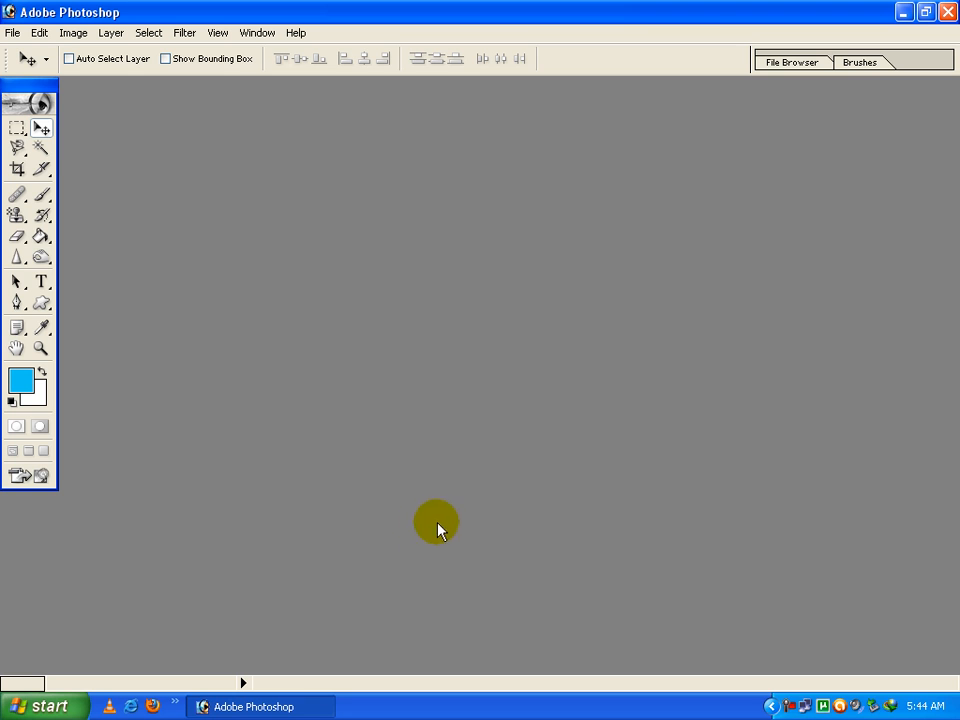
# Reposition the floating toolbox slightly inward so it stands clear of the workspace edges
pyautogui.moveTo(18, 86); pyautogui.dragTo(27, 130)
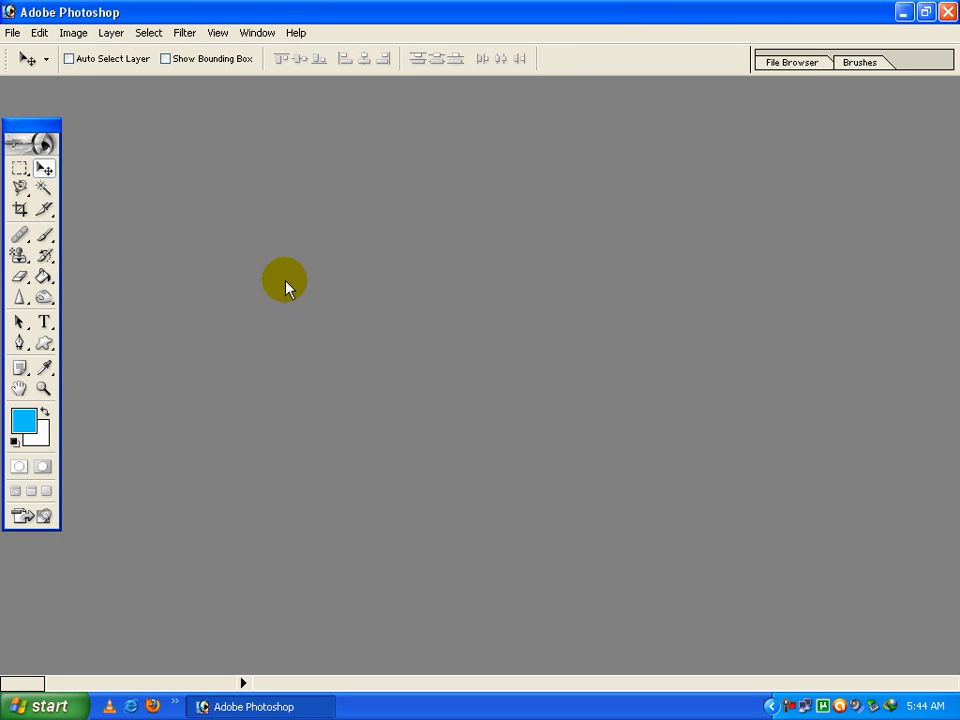
pyautogui.doubleClick(285, 290)
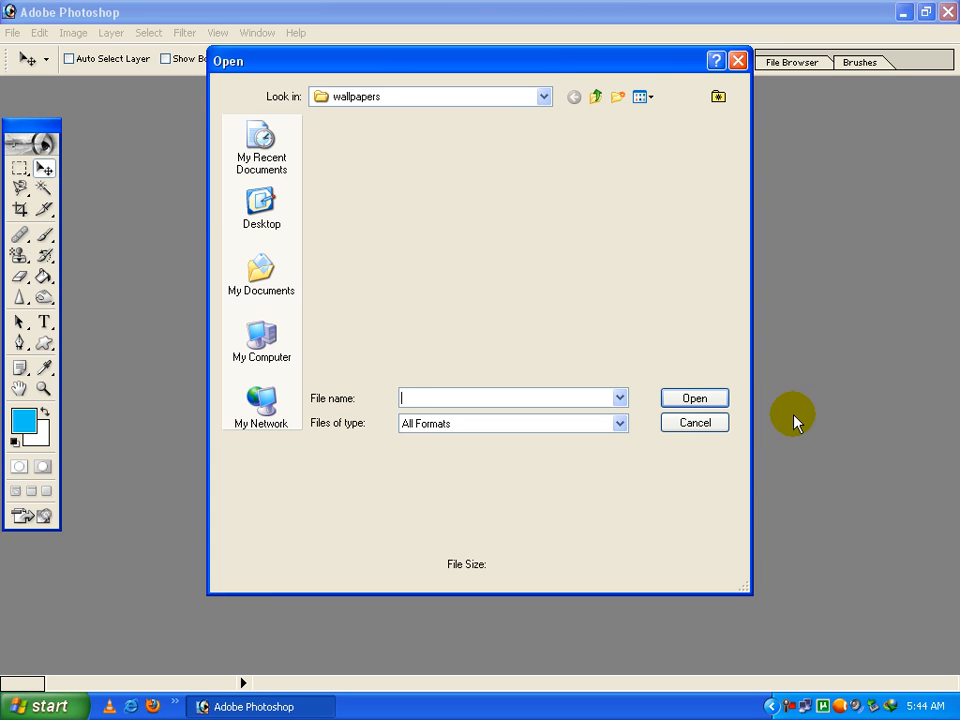
pyautogui.click(704, 425)
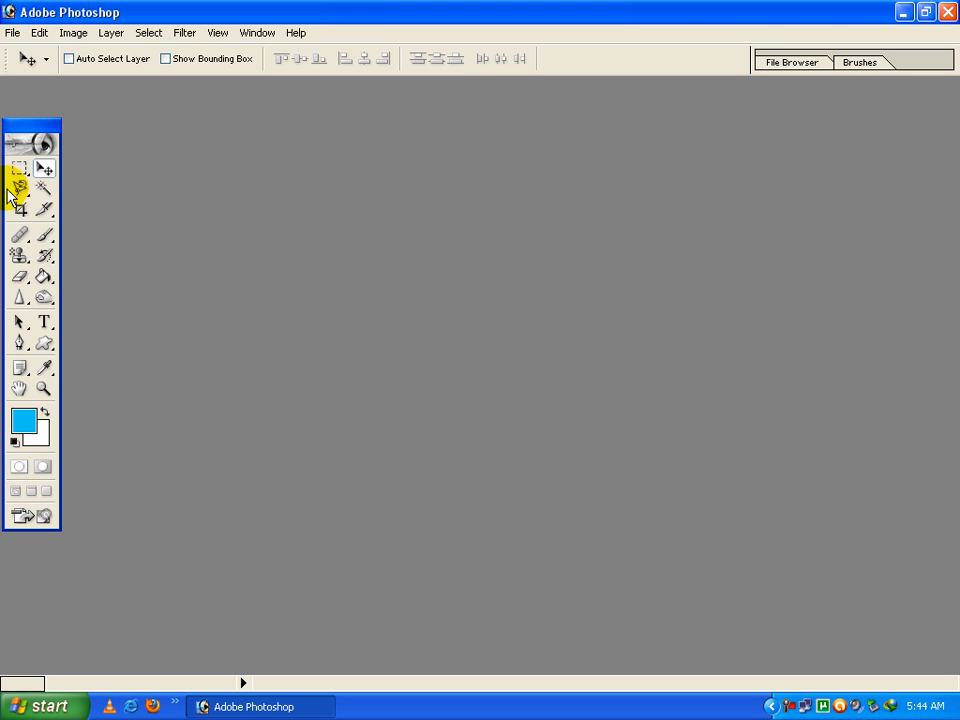
pyautogui.moveTo(24, 124); pyautogui.dragTo(46, 124)
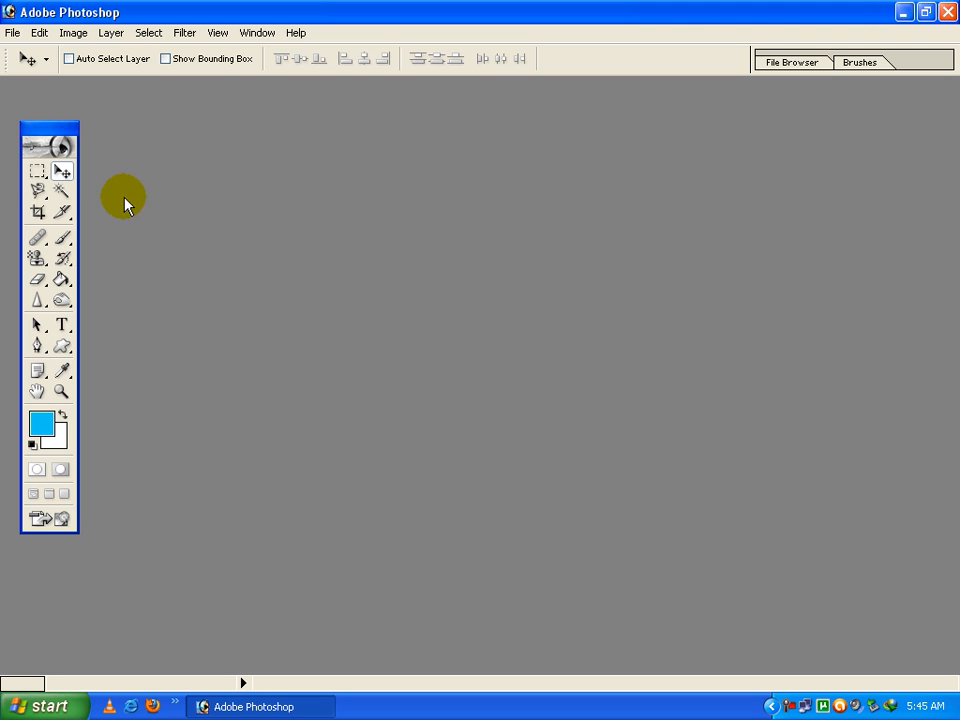
# Activate the Rectangular Marquee Tool and show the other marquee variants grouped with it
pyautogui.click(36, 174)
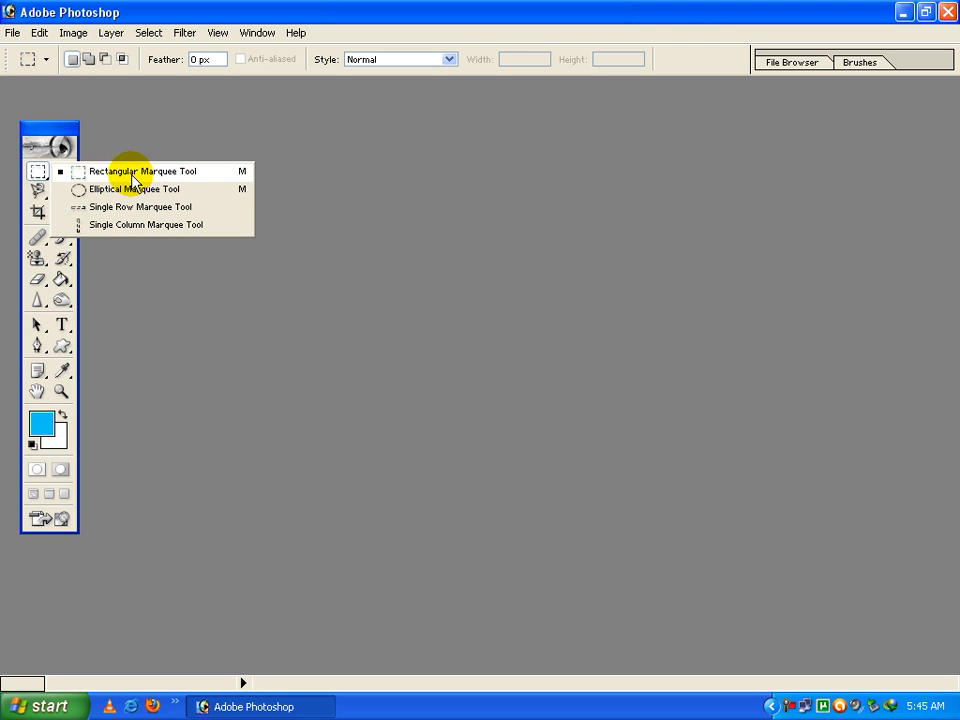
pyautogui.click(40, 175)
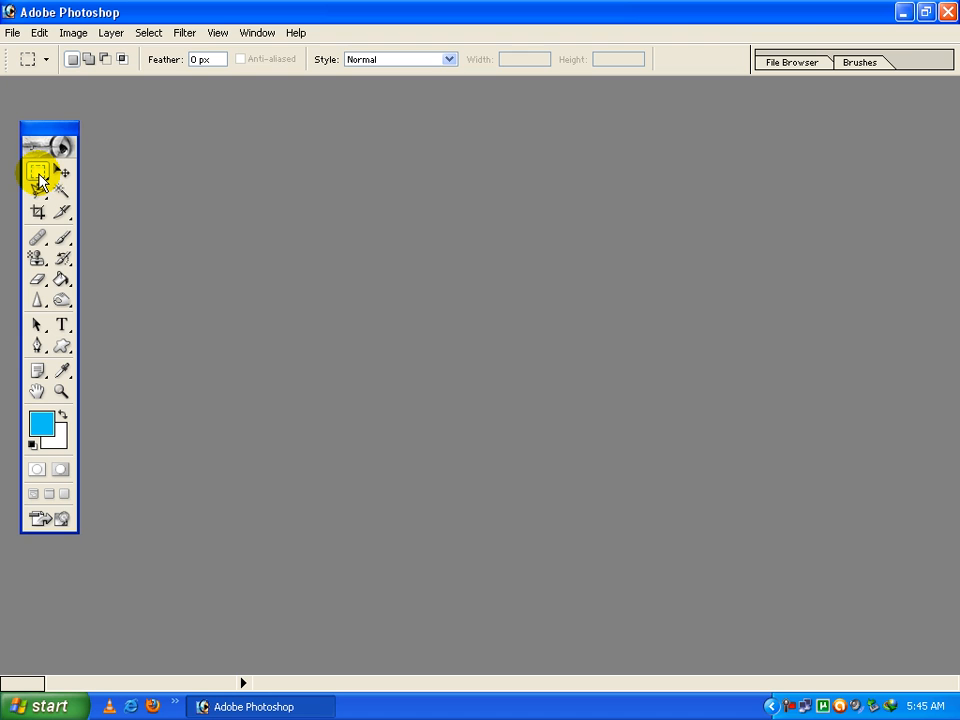
pyautogui.click(39, 177)
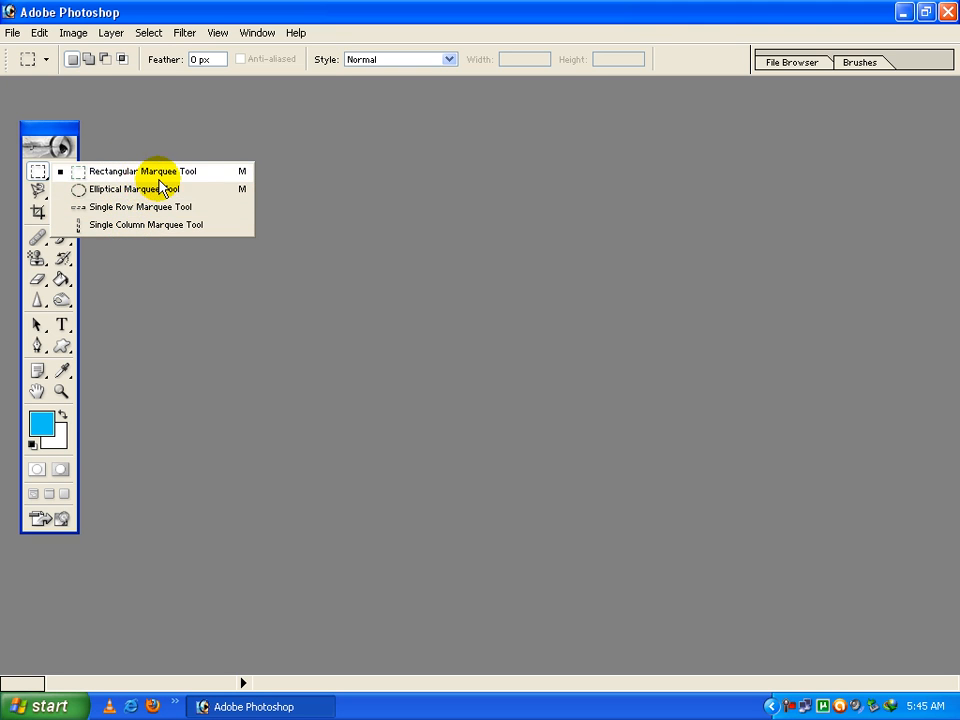
pyautogui.click(347, 232)
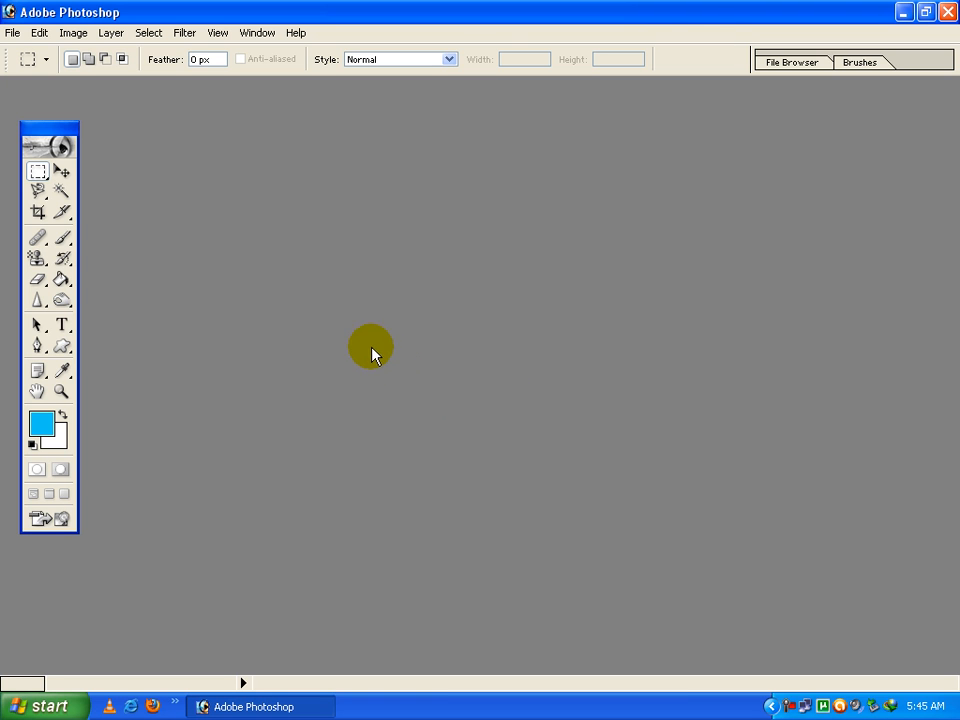
# Open an image from the wallpapers folder on Local Disk (F:) and close it again
pyautogui.click(12, 32)
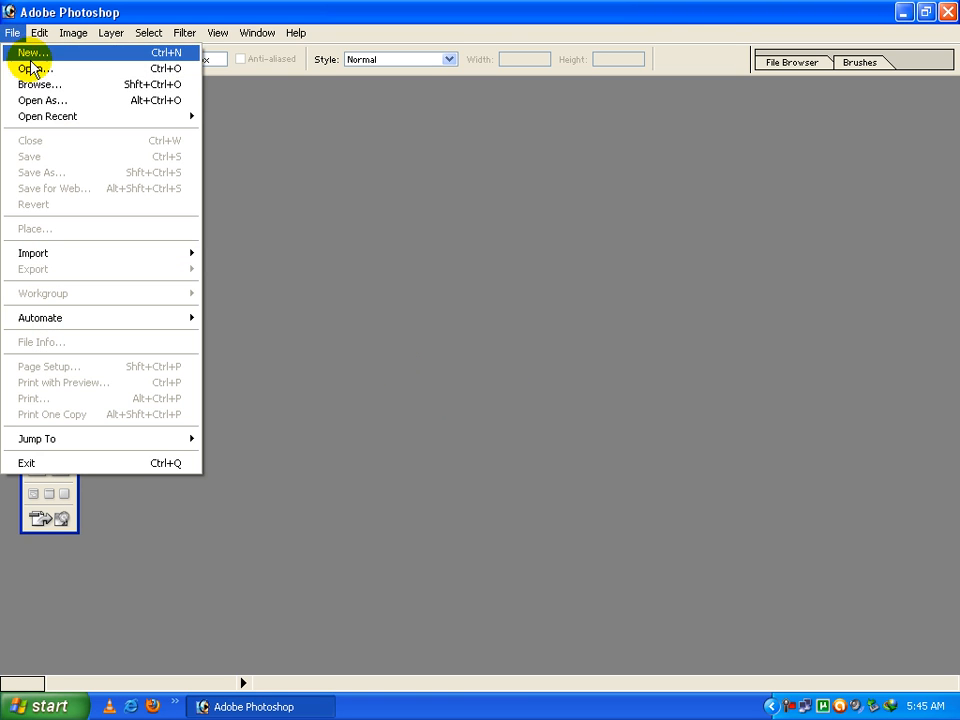
pyautogui.click(31, 69)
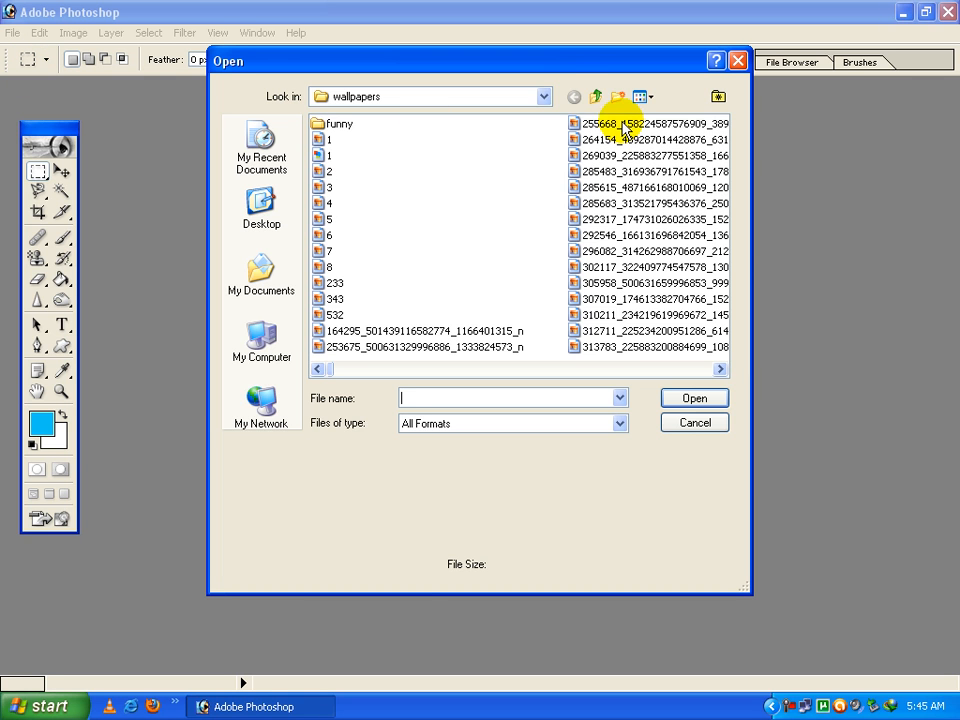
pyautogui.click(544, 98)
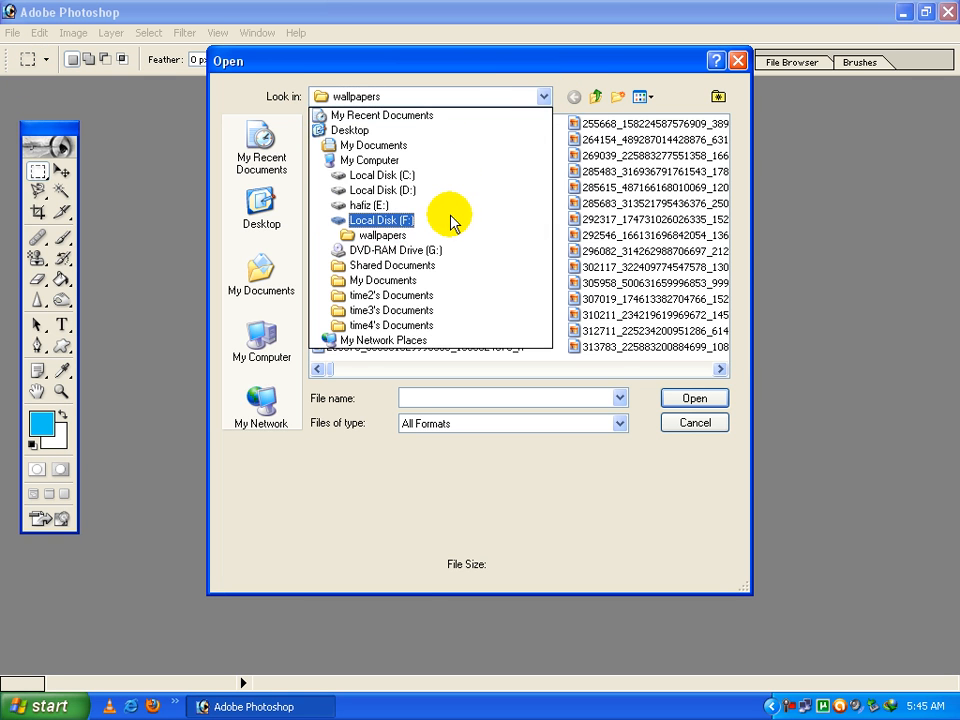
pyautogui.click(432, 219)
pyautogui.doubleClick(366, 220)
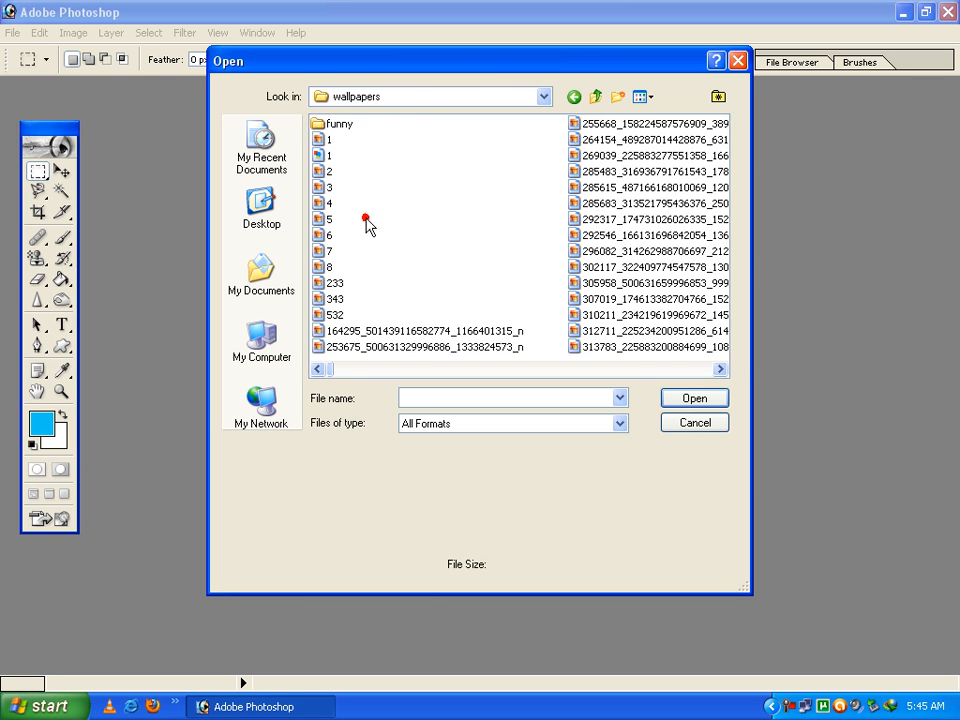
pyautogui.doubleClick(581, 203)
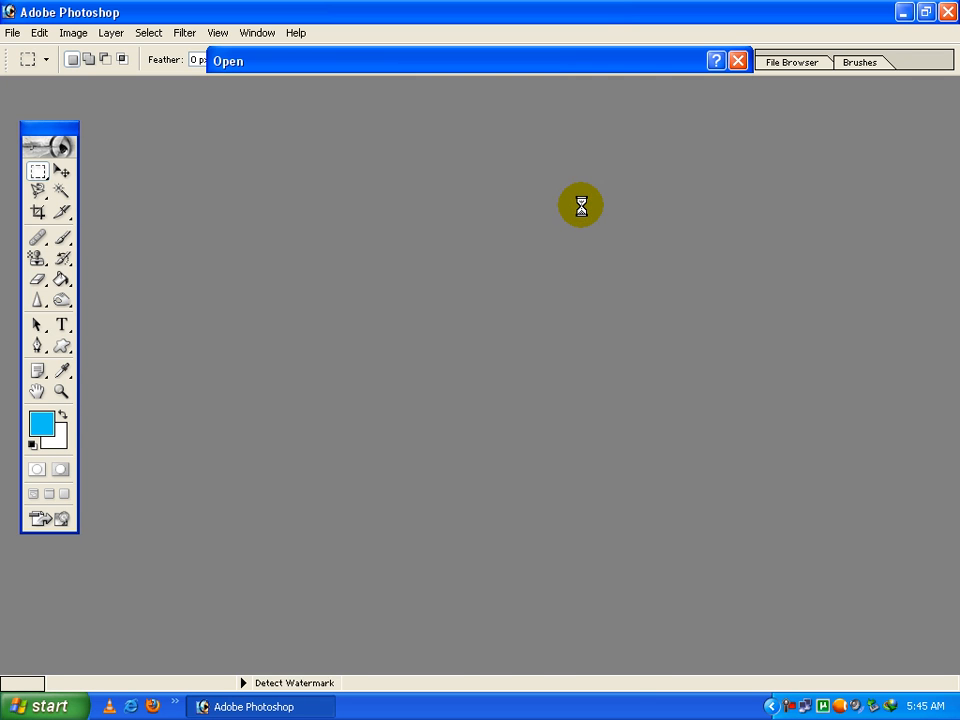
pyautogui.click(668, 93)
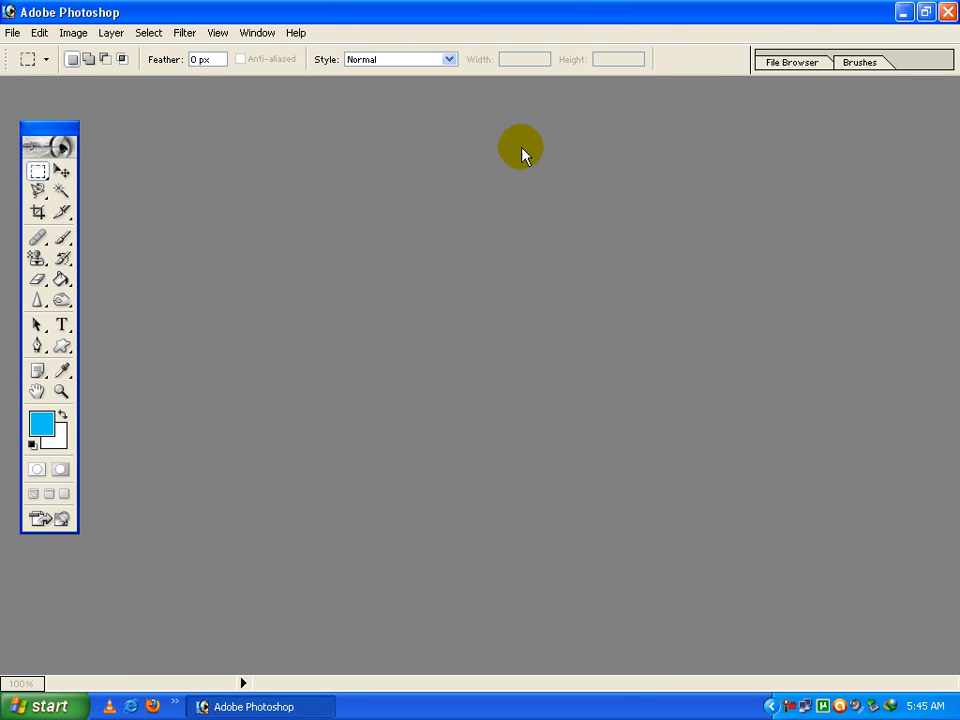
# Bring up the Open dialog from the empty workspace and show the wallpapers folder as thumbnails
pyautogui.doubleClick(650, 232)
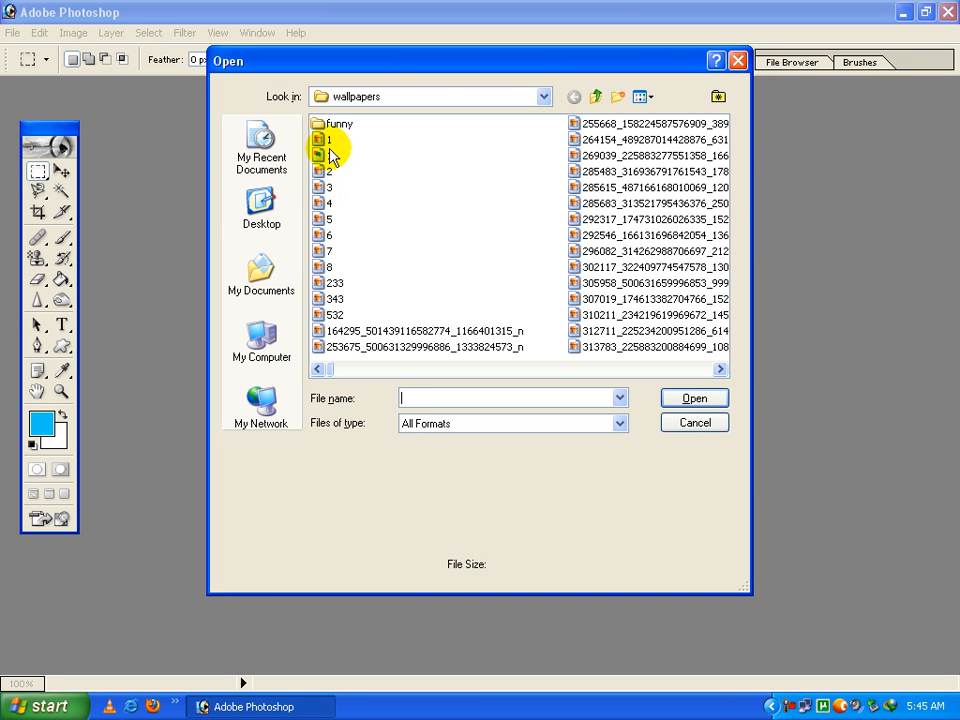
pyautogui.click(738, 62)
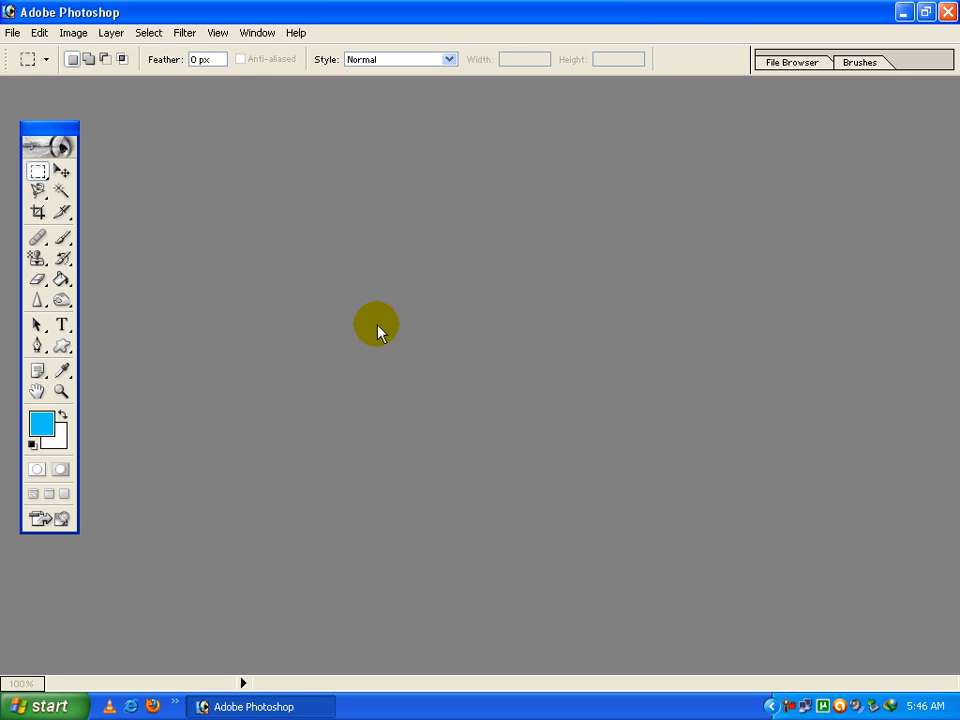
pyautogui.doubleClick(372, 343)
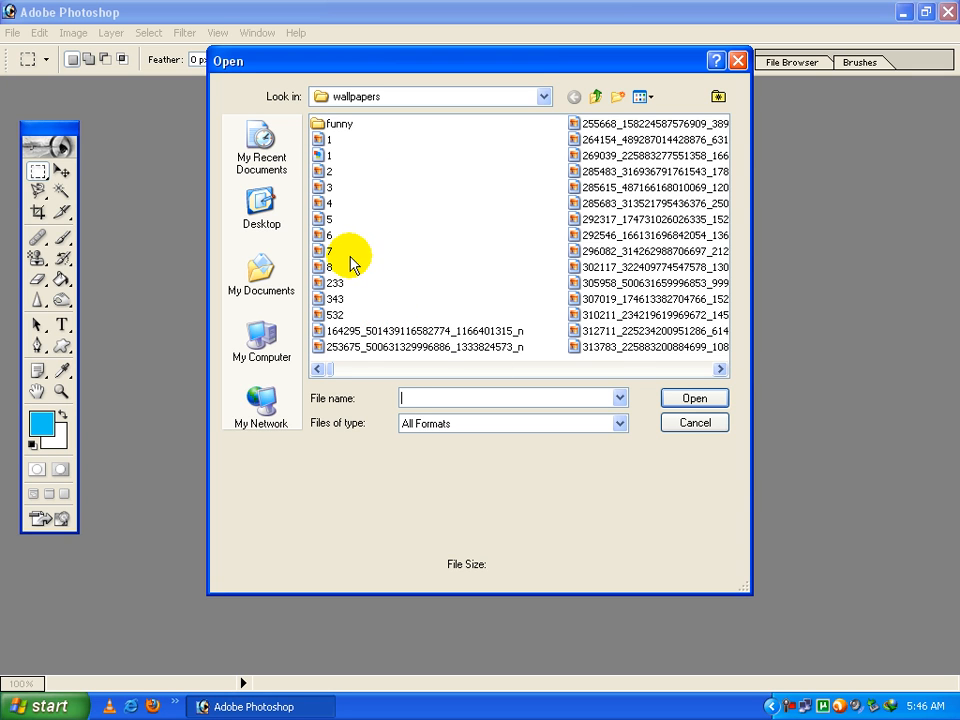
pyautogui.click(653, 100)
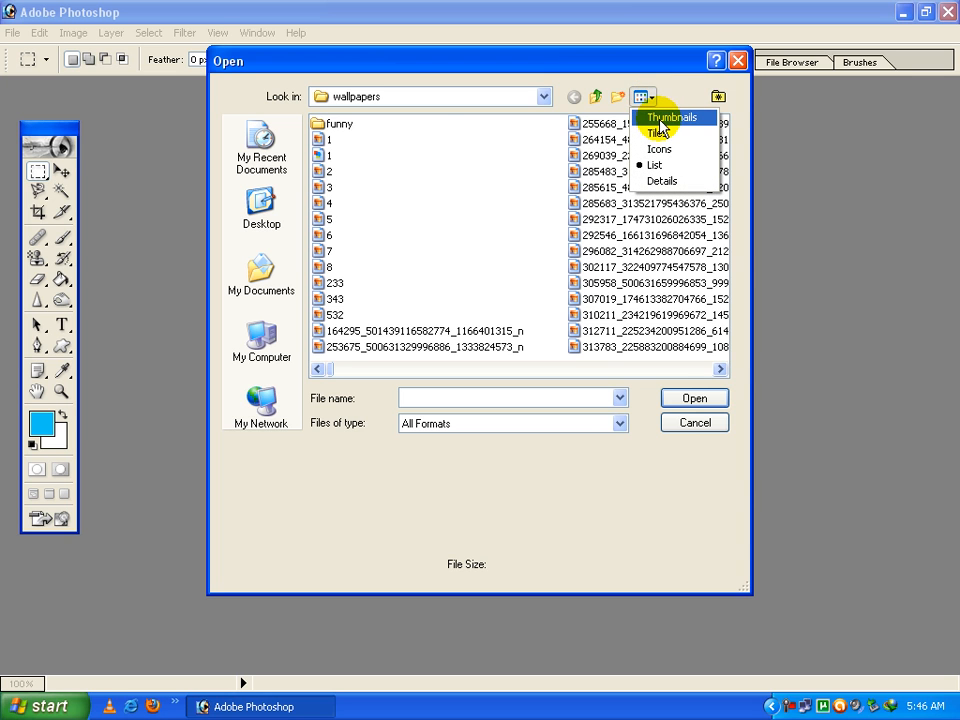
pyautogui.click(661, 120)
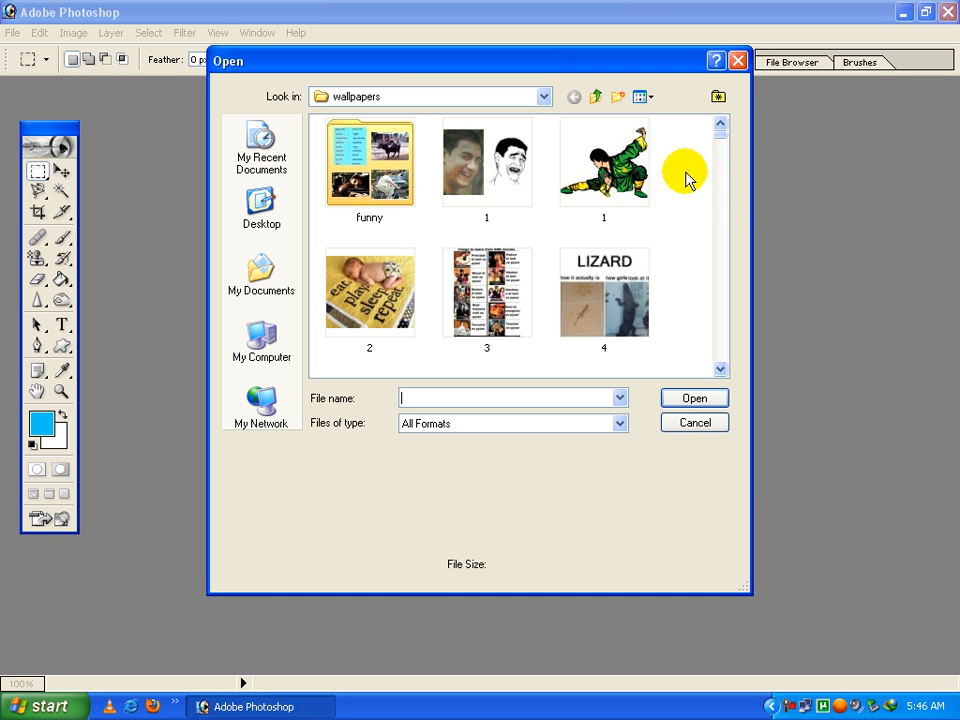
# Select the consecutive images from 343 through the one starting with 264154 and open them all together
pyautogui.scroll(-3, 698, 218)
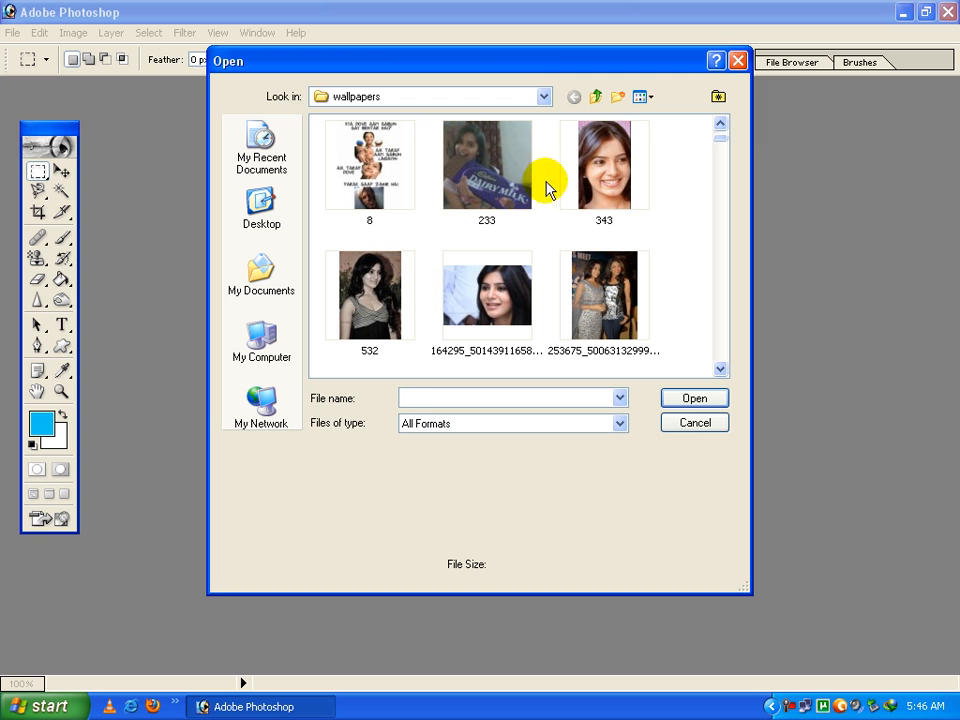
pyautogui.click(580, 182)
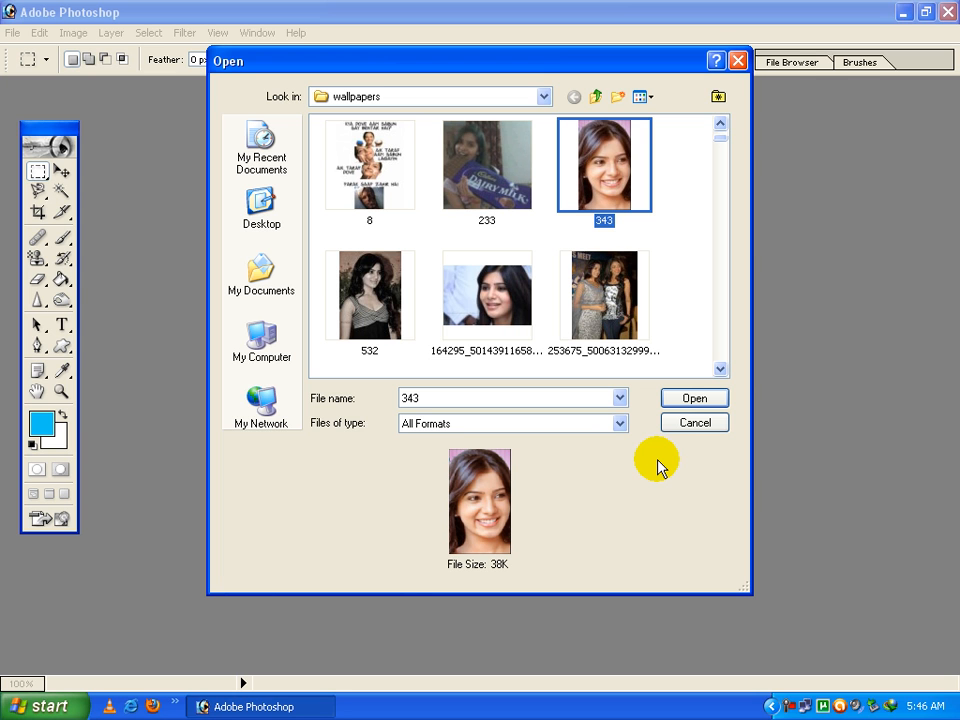
pyautogui.keyDown('shift'); pyautogui.click(484, 334); pyautogui.keyUp('shift')
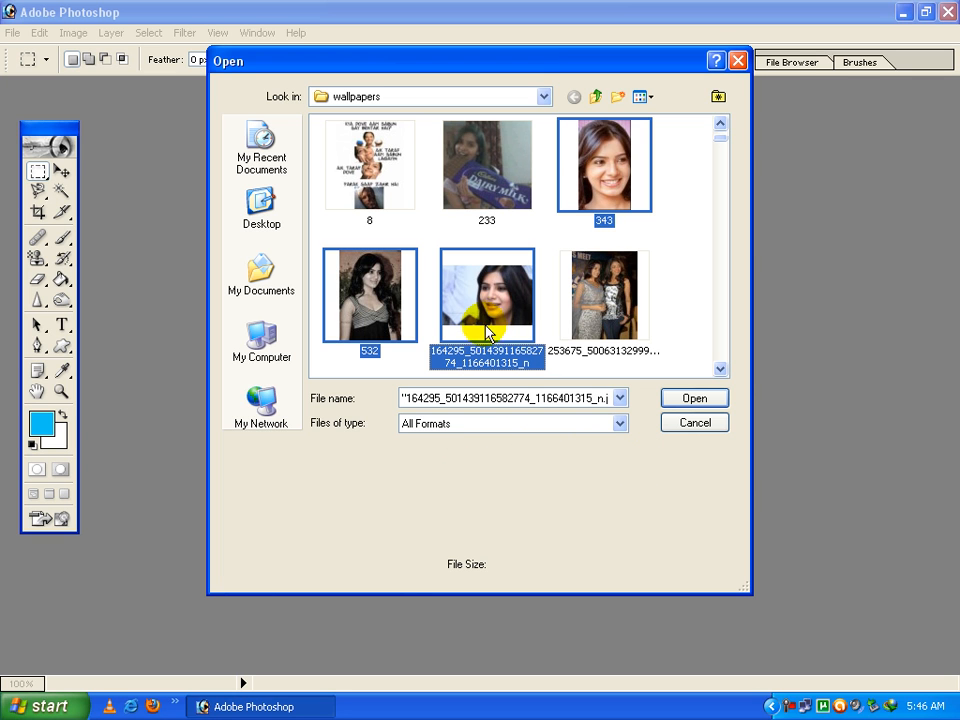
pyautogui.keyDown('shift'); pyautogui.click(598, 305); pyautogui.keyUp('shift')
pyautogui.click(724, 370)
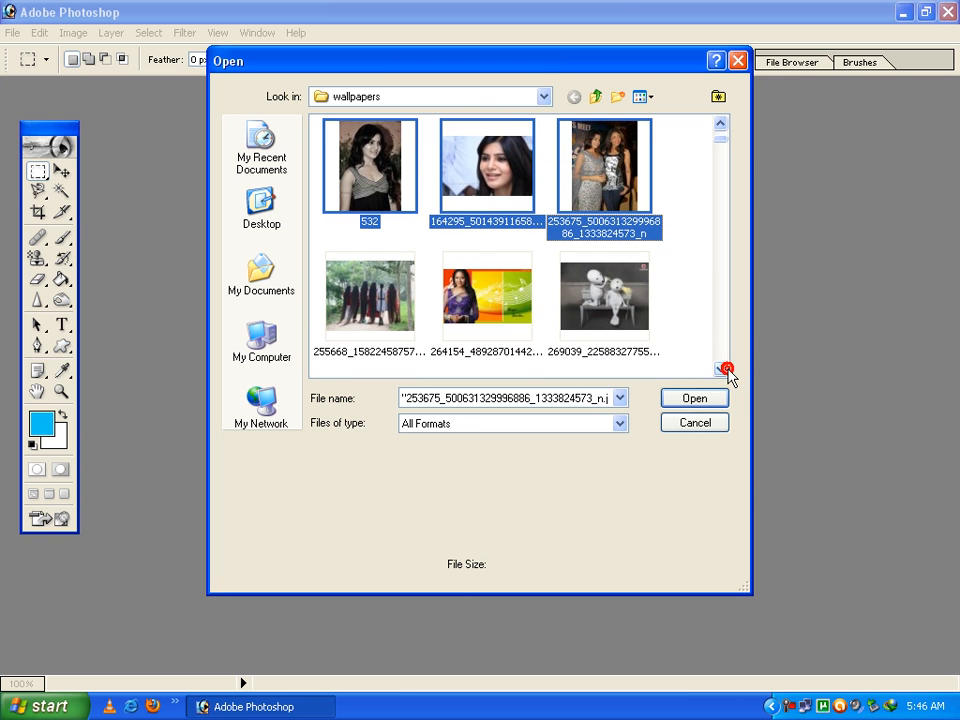
pyautogui.doubleClick(492, 296)
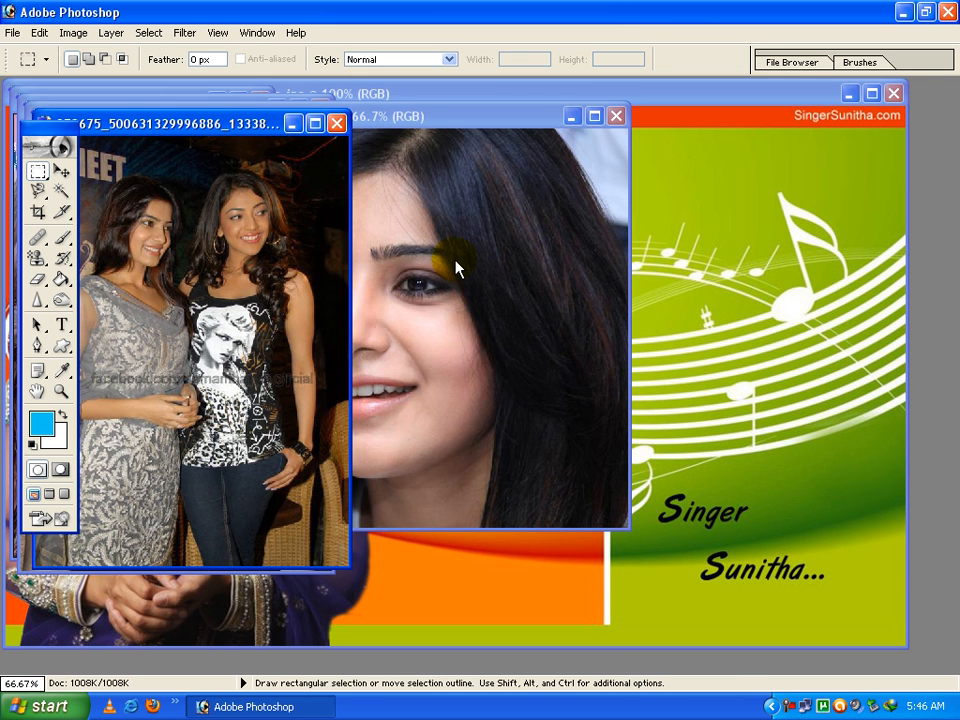
# Close the 253675 image of two women and move the 164295 portrait window aside, clear of the toolbox
pyautogui.moveTo(170, 125); pyautogui.dragTo(290, 165)
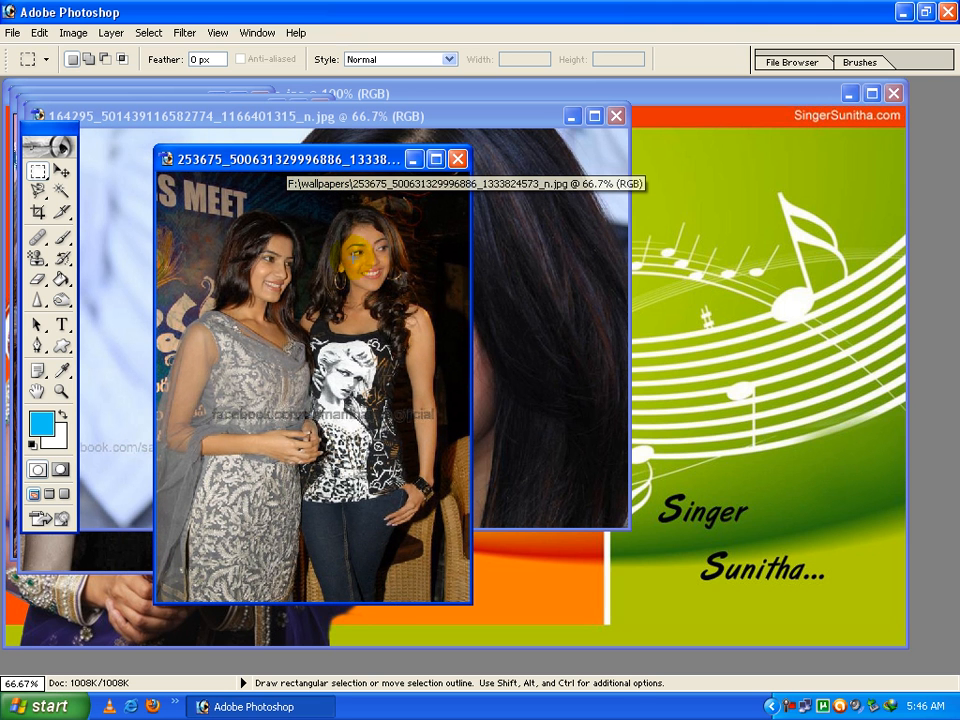
pyautogui.click(457, 159)
pyautogui.moveTo(393, 122); pyautogui.dragTo(697, 191)
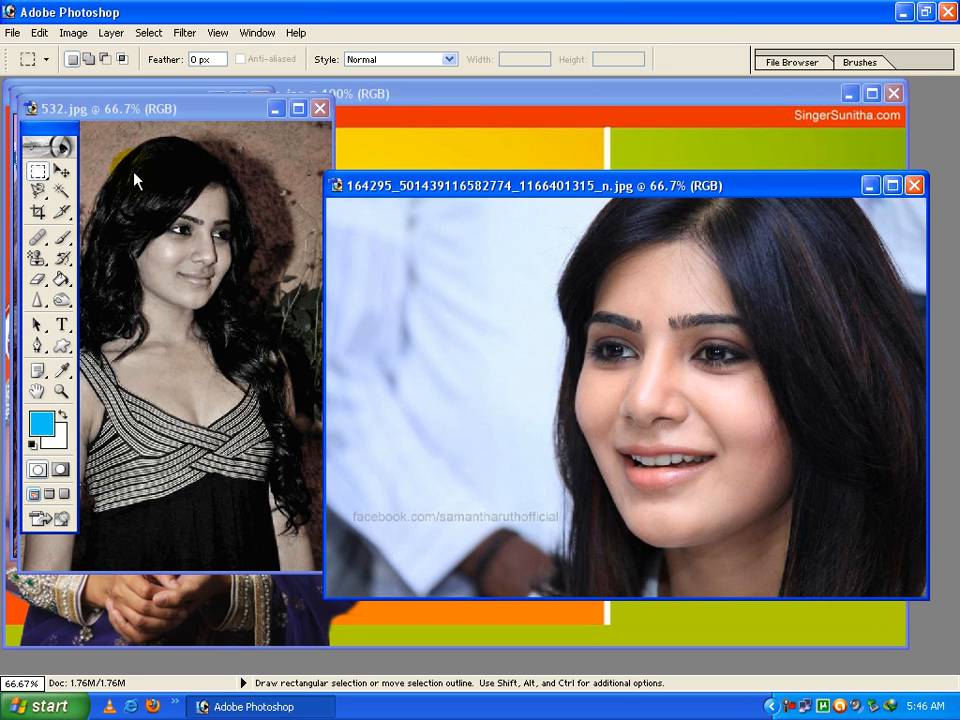
# Use the Rectangular Marquee Tool to select a wide strip across both eyes in the 164295 portrait
pyautogui.click(37, 178)
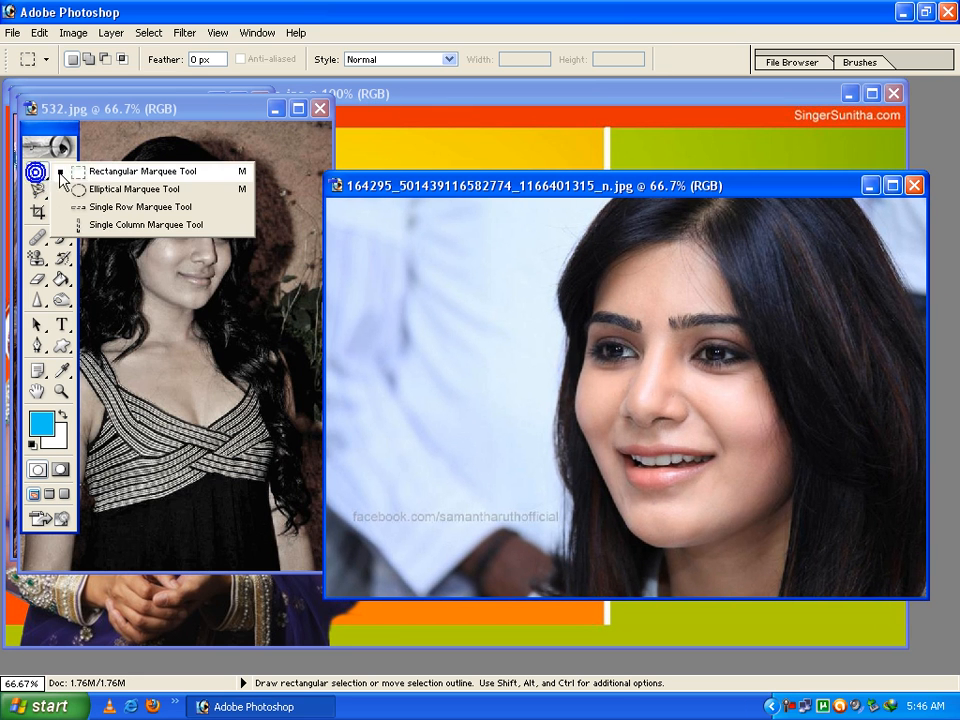
pyautogui.click(122, 176)
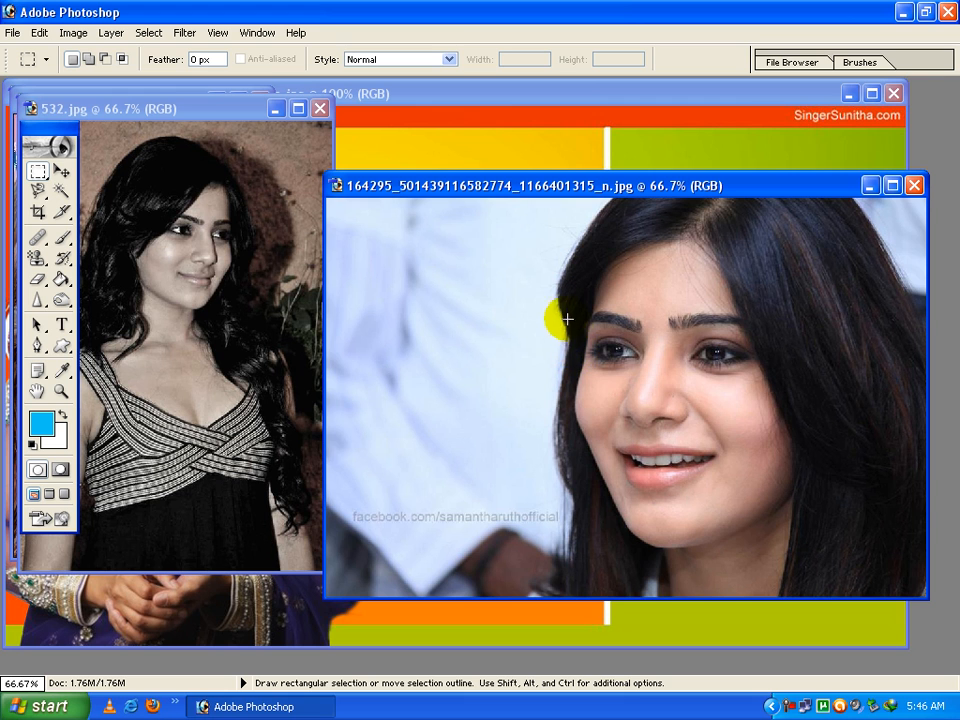
pyautogui.moveTo(621, 369); pyautogui.dragTo(698, 398)
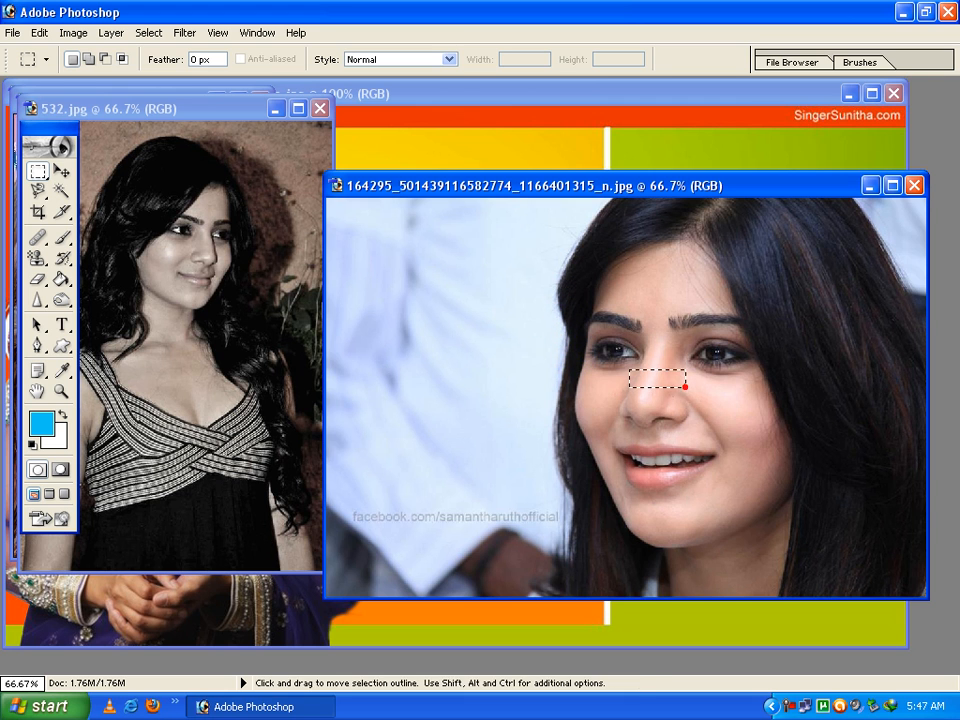
pyautogui.click(578, 374)
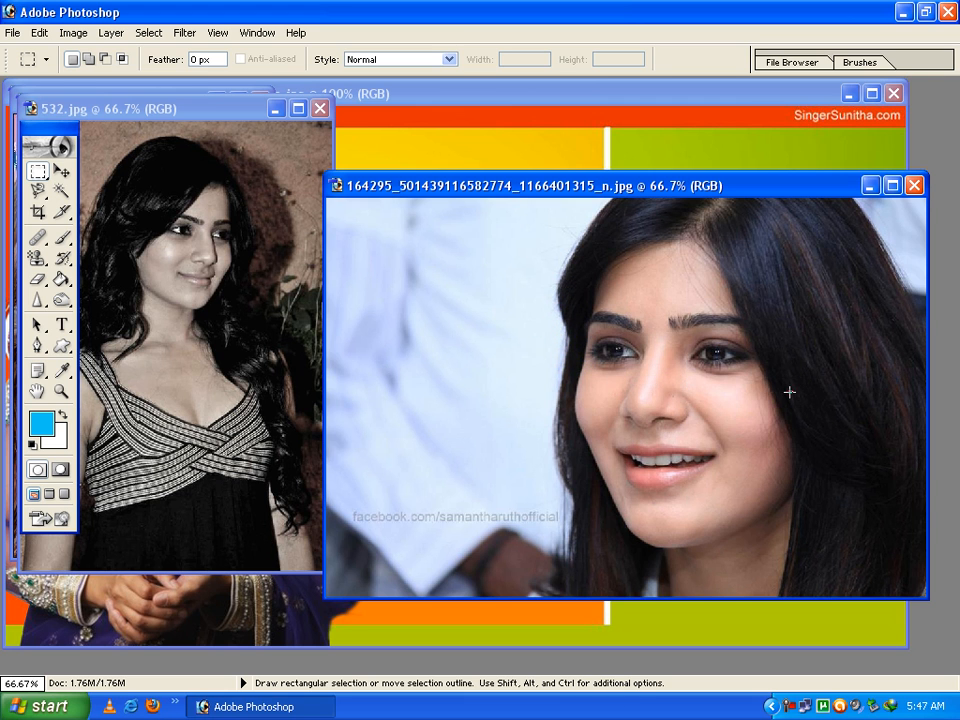
pyautogui.moveTo(572, 313); pyautogui.dragTo(549, 305)
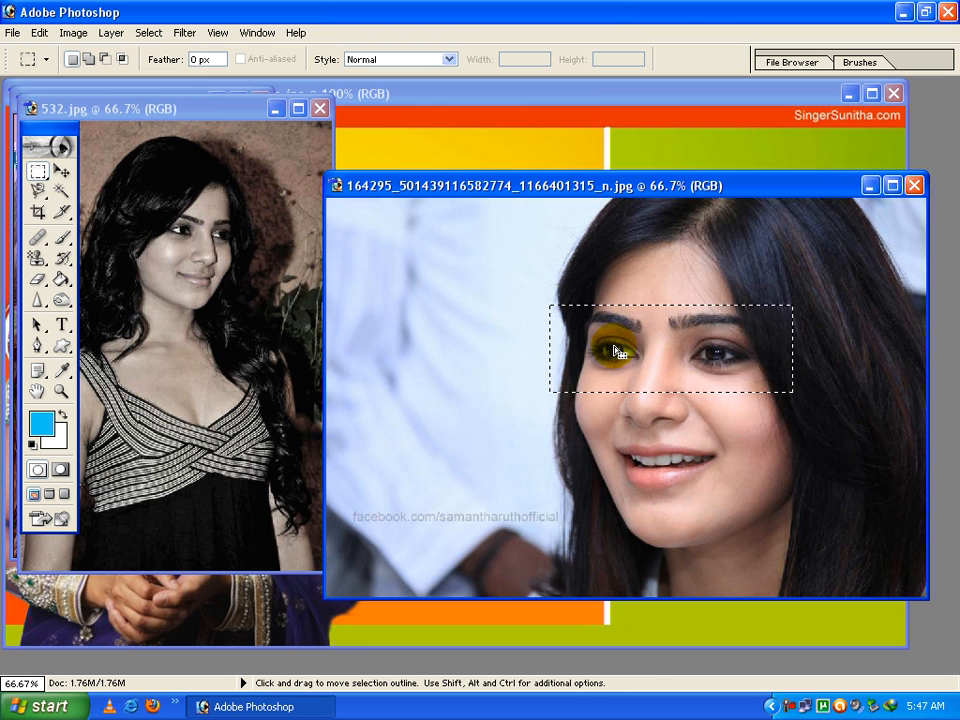
# Try to carry the eye-strip selection over to the 532.jpg image with the marquee tool still active
pyautogui.click(212, 306)
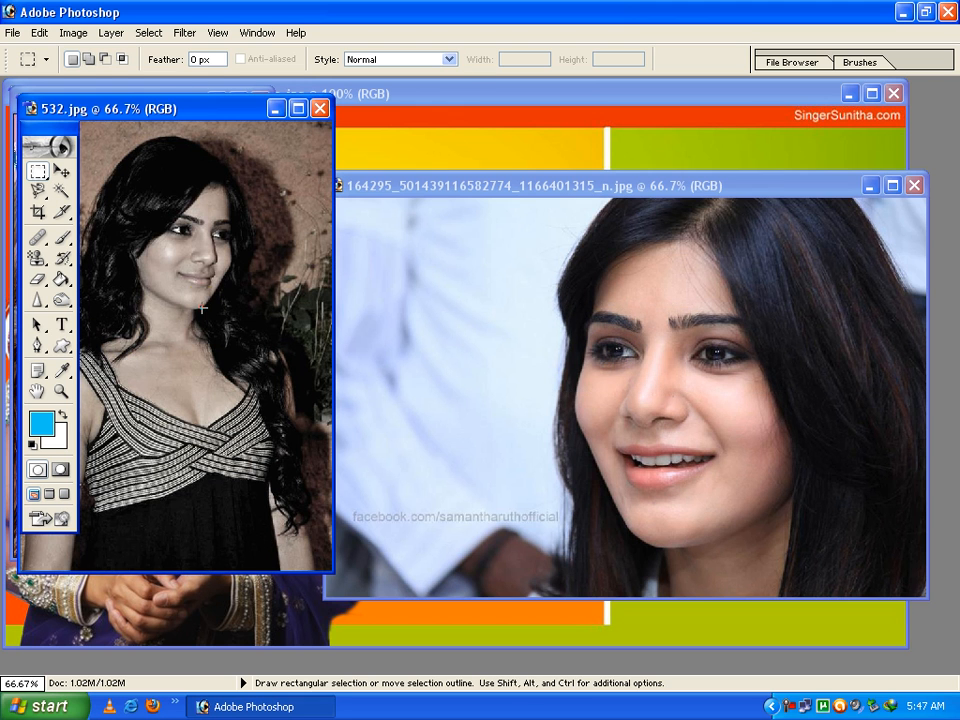
pyautogui.click(377, 319)
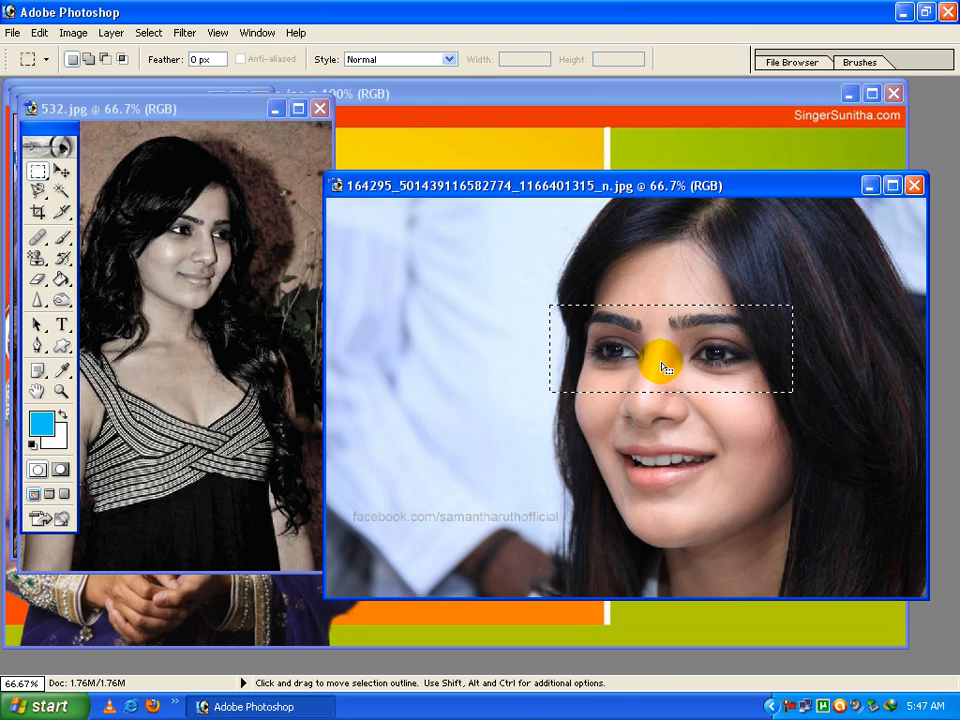
pyautogui.moveTo(634, 350); pyautogui.dragTo(162, 268)
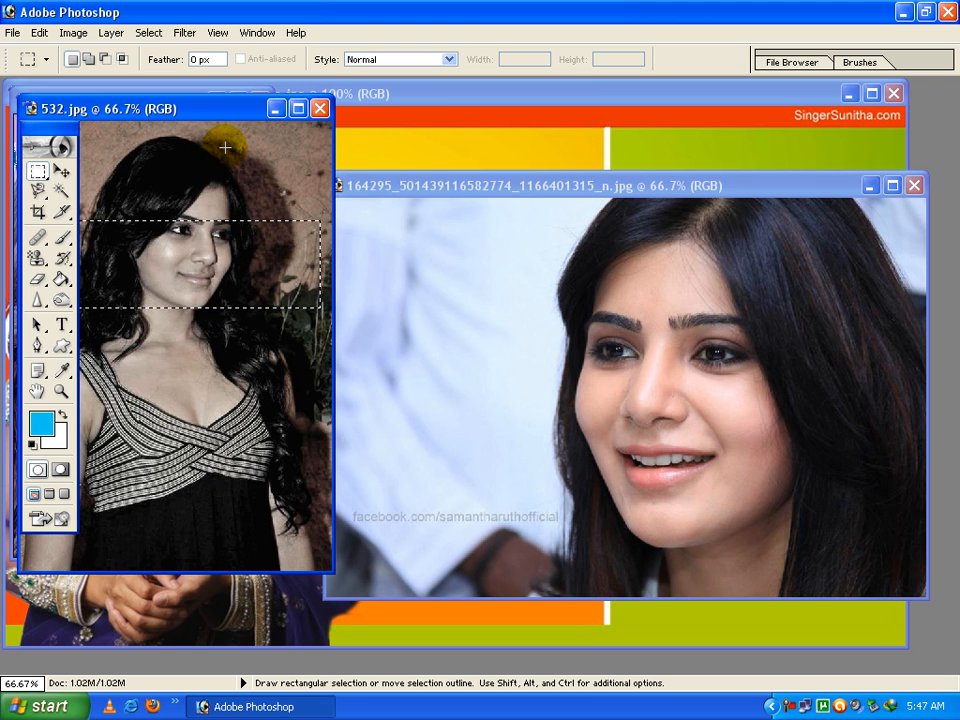
# Copy the selected eye strip into 532.jpg with the Move Tool, shift that window clear of the toolbox and center the strip over the face
pyautogui.click(62, 172)
pyautogui.click(650, 395)
pyautogui.moveTo(640, 372); pyautogui.dragTo(176, 258)
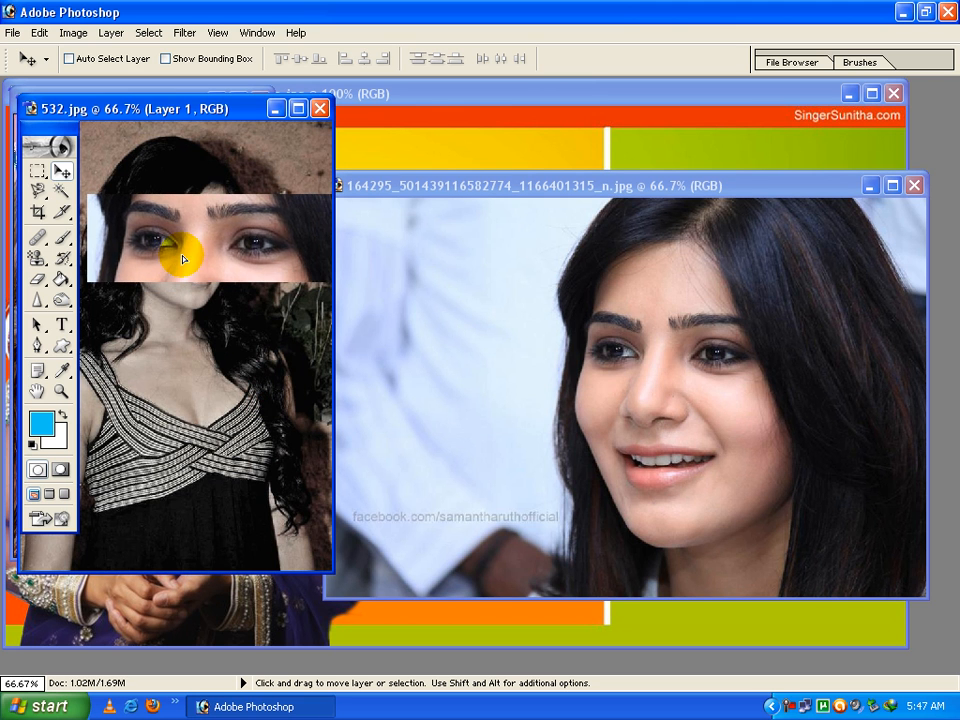
pyautogui.moveTo(181, 121); pyautogui.dragTo(381, 140)
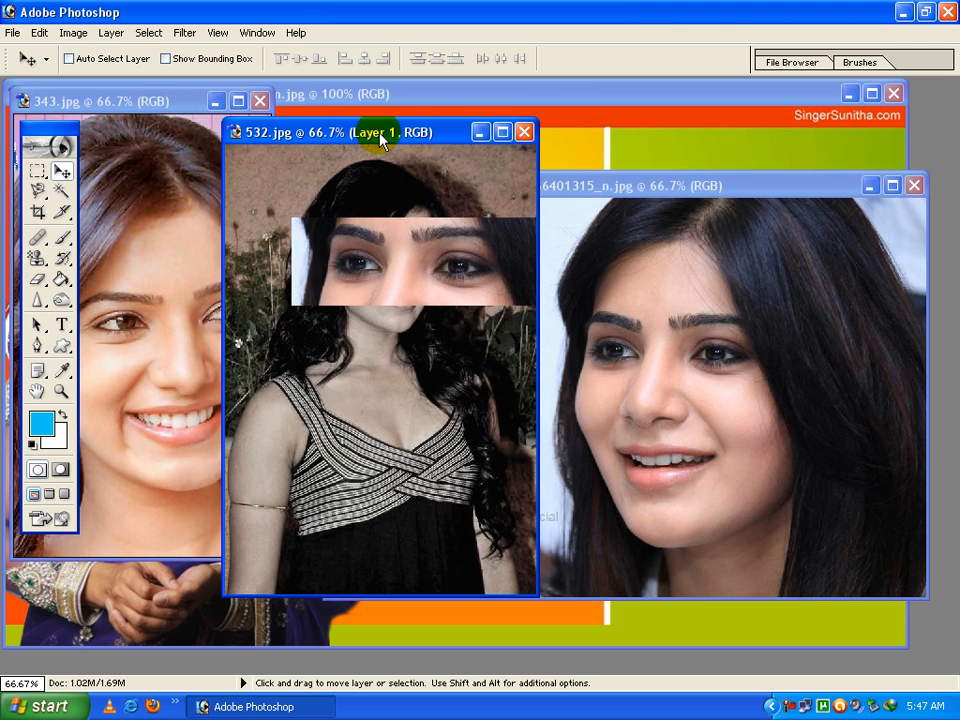
pyautogui.moveTo(413, 263); pyautogui.dragTo(386, 243)
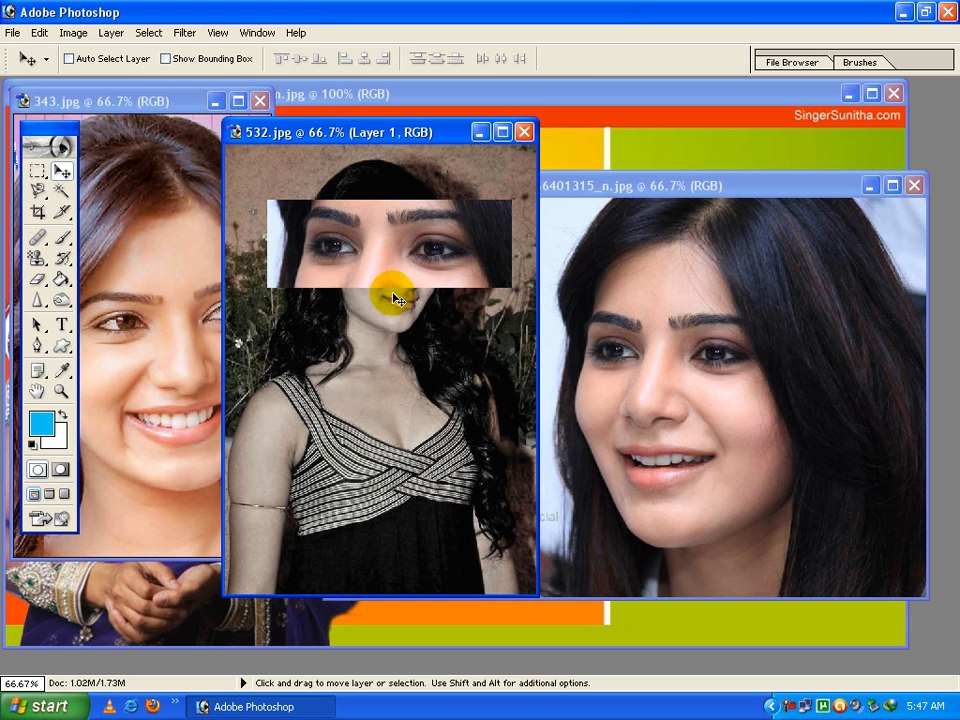
# Free-transform the eye strip in 532.jpg to 88.3% width and 159.0% height and move it to the image's upper-left area
pyautogui.hotkey('ctrl', 't')
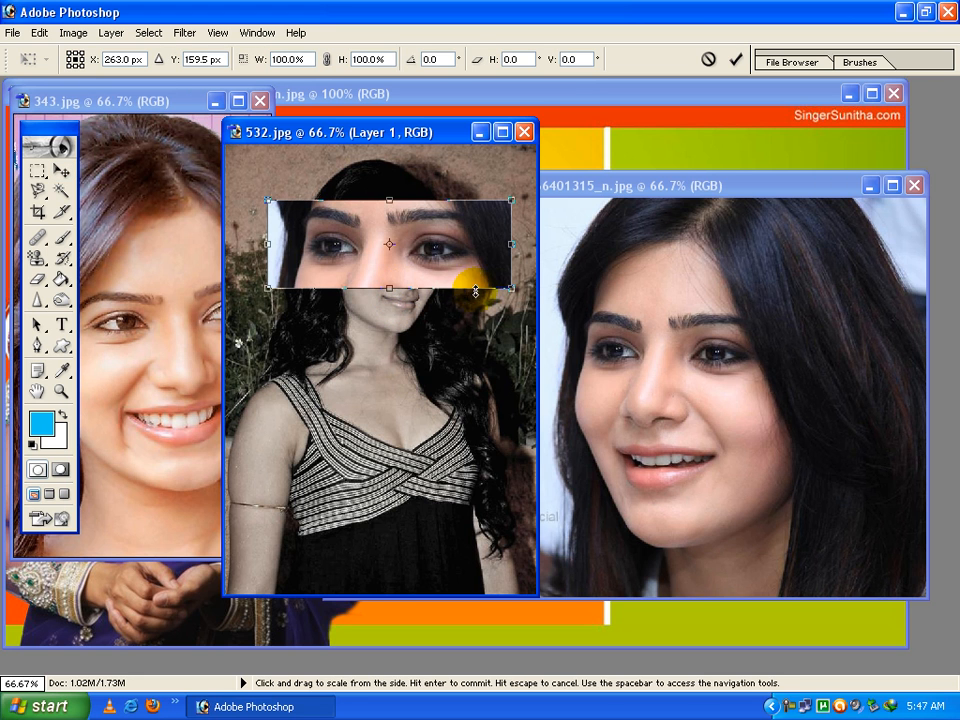
pyautogui.moveTo(389, 243); pyautogui.dragTo(417, 243)
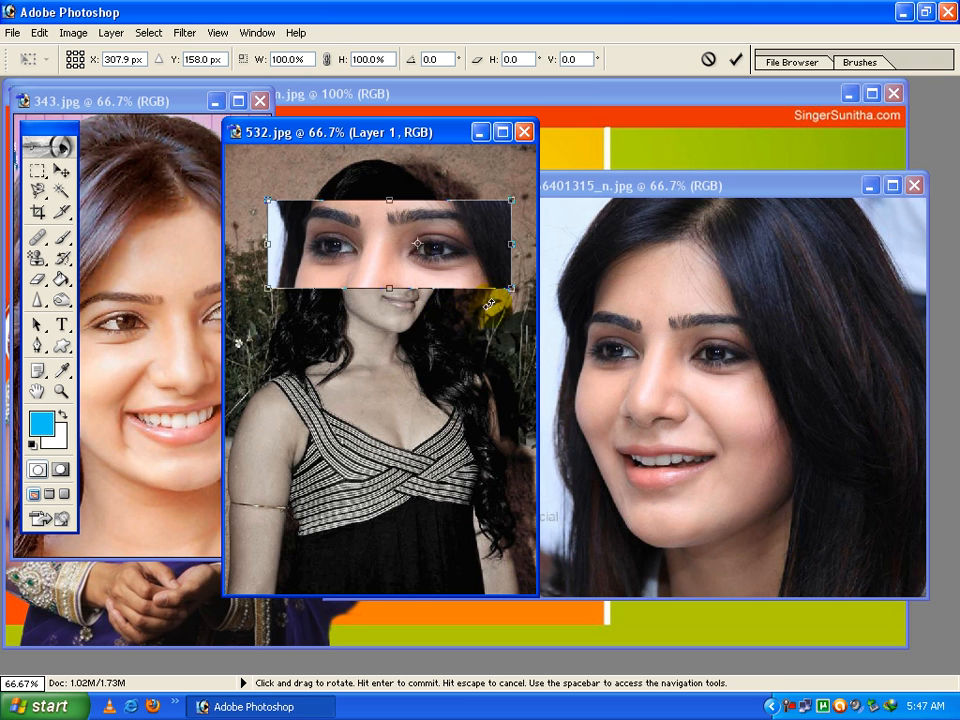
pyautogui.moveTo(509, 287)
pyautogui.mouseDown()
pyautogui.moveTo(382, 242)
pyautogui.moveTo(425, 273)
pyautogui.moveTo(510, 305)
pyautogui.moveTo(453, 285)
pyautogui.moveTo(498, 284)
pyautogui.mouseUp()
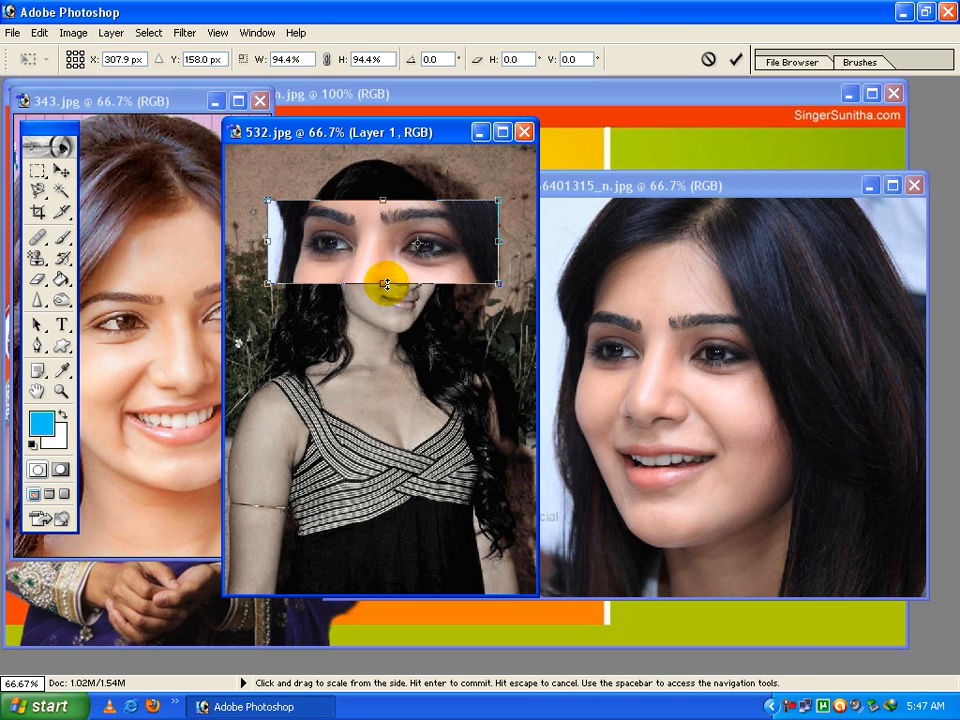
pyautogui.moveTo(382, 283); pyautogui.dragTo(382, 349)
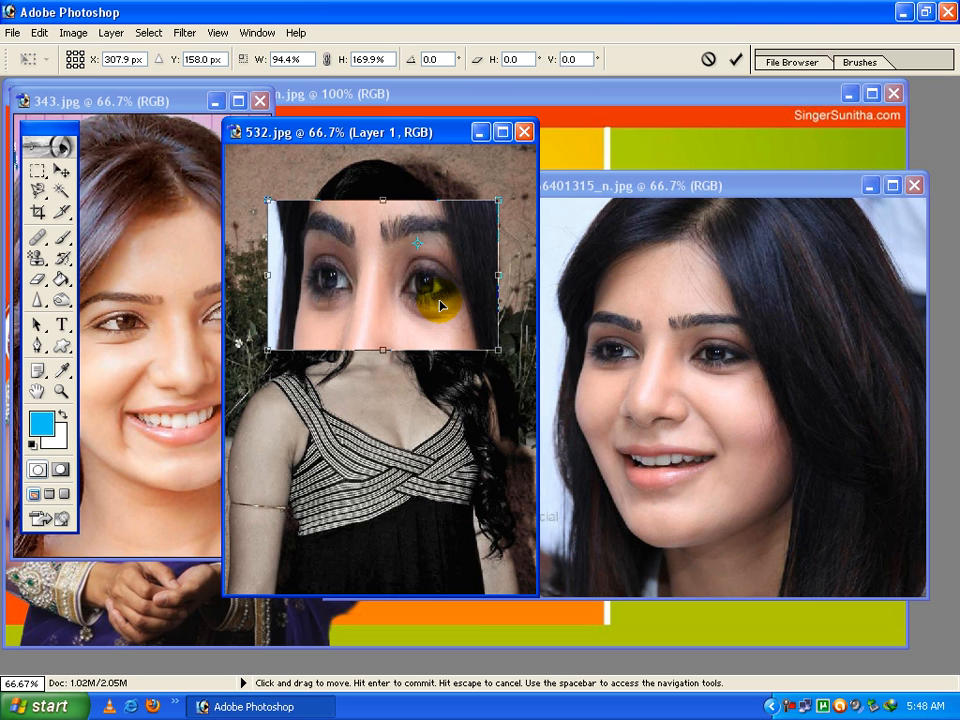
pyautogui.moveTo(498, 350)
pyautogui.mouseDown()
pyautogui.moveTo(396, 268)
pyautogui.moveTo(428, 313)
pyautogui.moveTo(483, 340)
pyautogui.mouseUp()
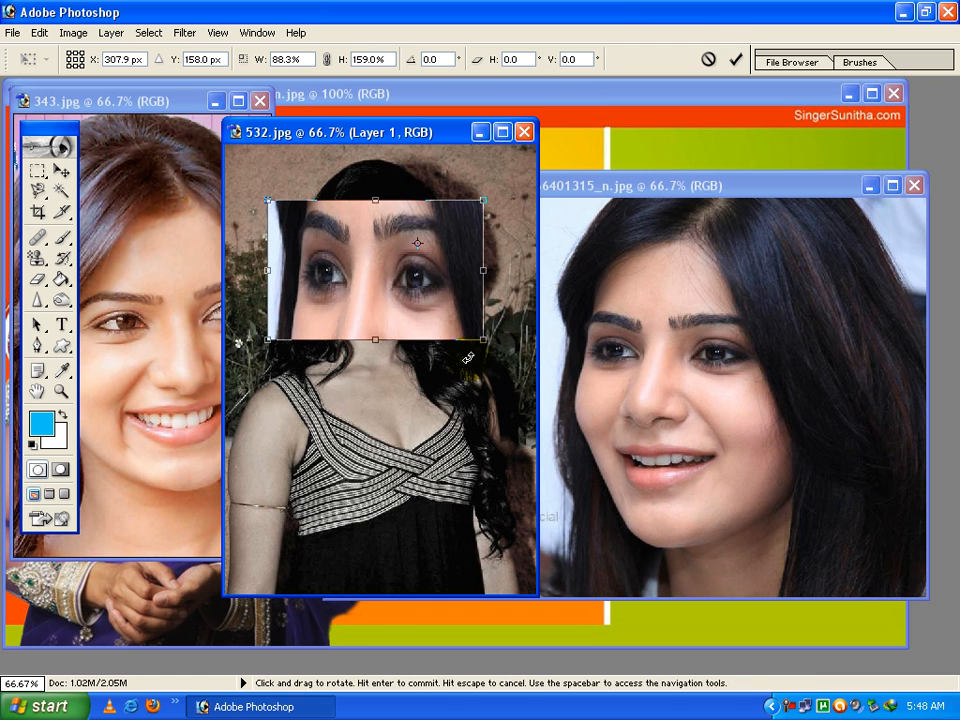
pyautogui.moveTo(371, 263); pyautogui.dragTo(348, 224)
pyautogui.press('Return')
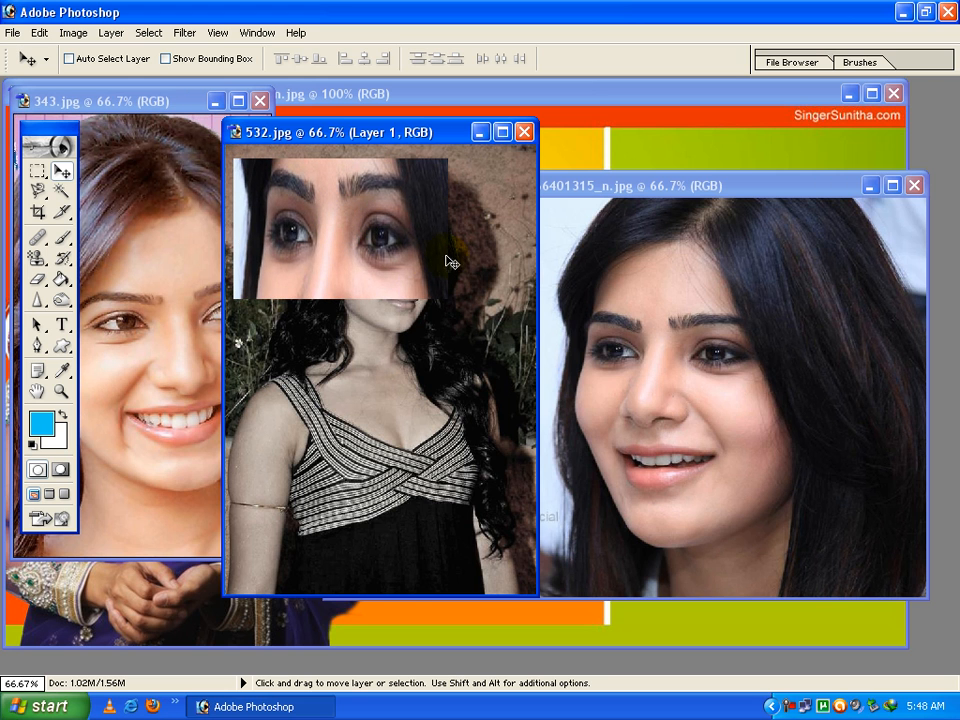
# Apply Free Transform to the eye strip again, moving it back over the face and scaling it to 73.9%
pyautogui.click(341, 258)
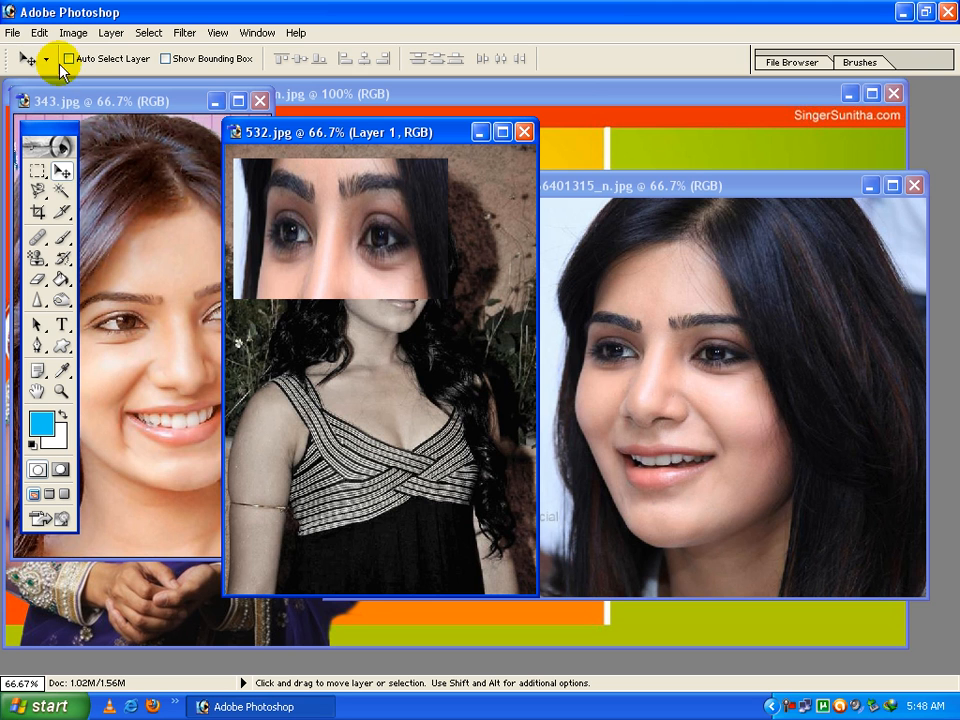
pyautogui.click(38, 33)
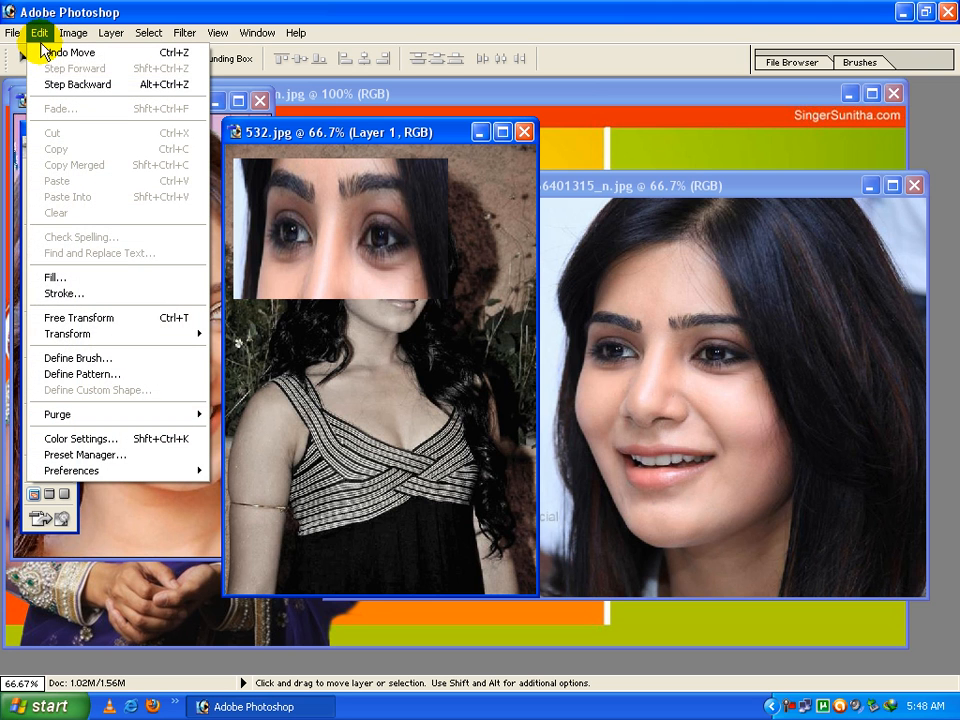
pyautogui.click(105, 323)
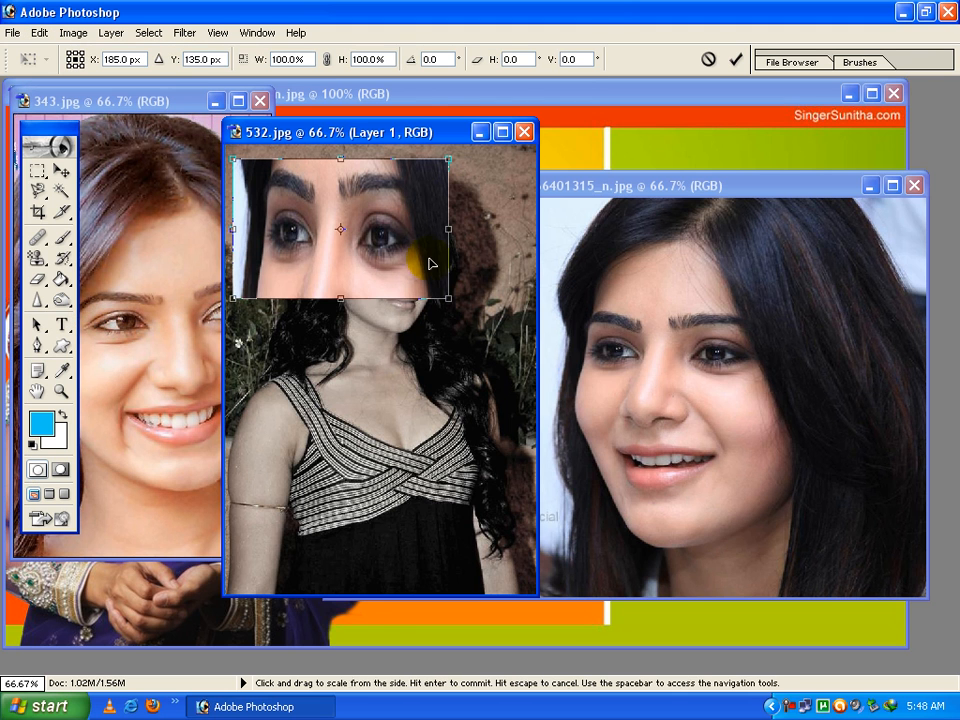
pyautogui.moveTo(355, 230); pyautogui.dragTo(387, 228)
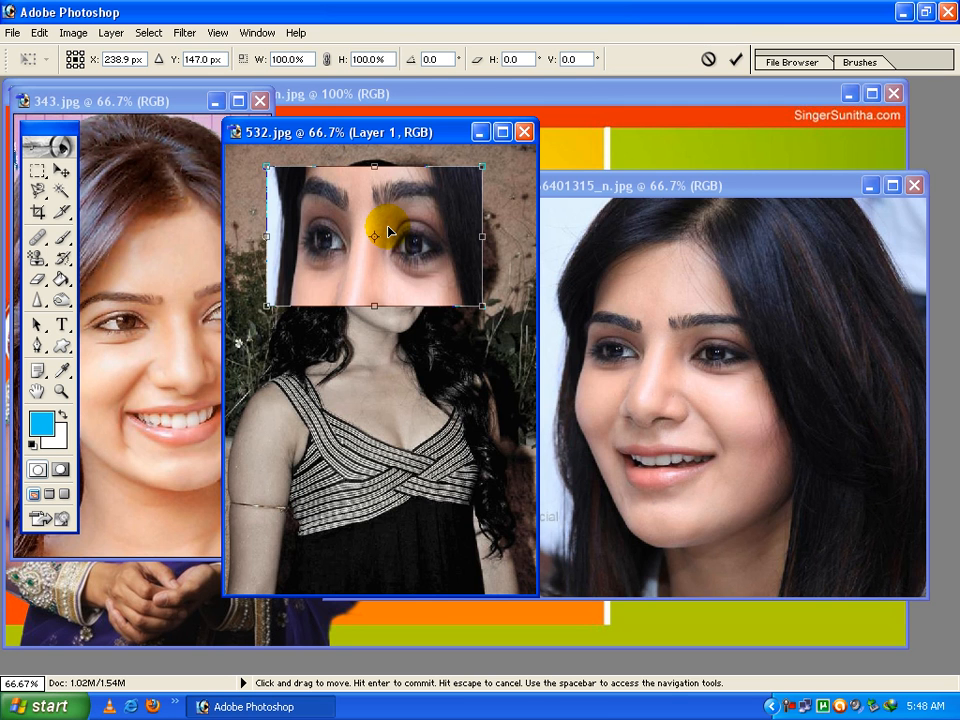
pyautogui.moveTo(479, 302); pyautogui.dragTo(437, 248)
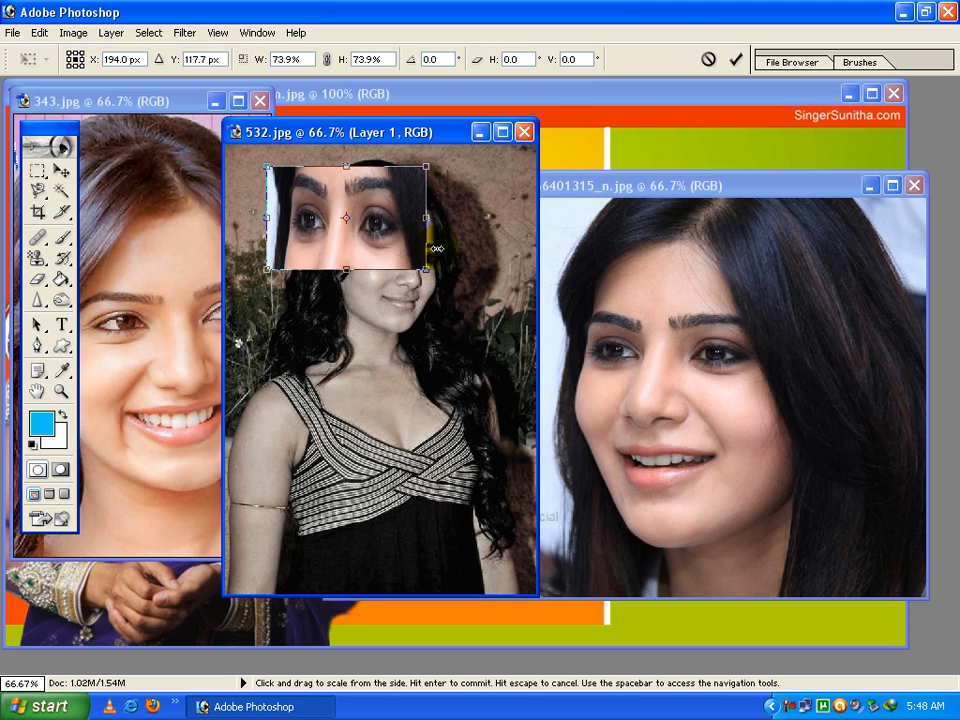
pyautogui.press('Return')
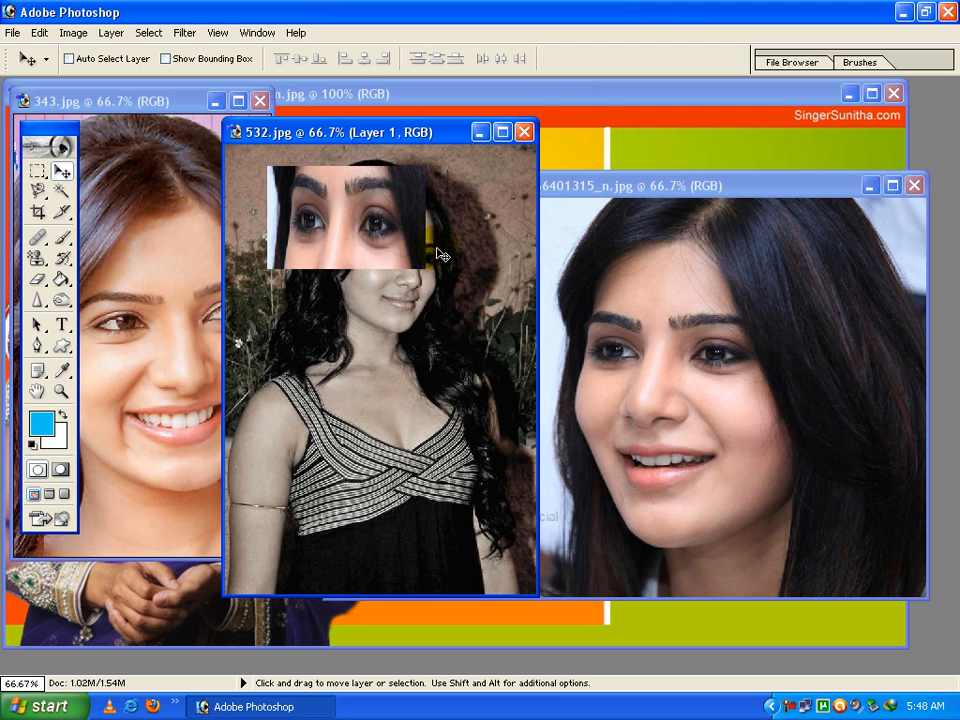
# Switch to the Elliptical Marquee Tool and clear the rectangular selection in the 164295 portrait
pyautogui.click(609, 196)
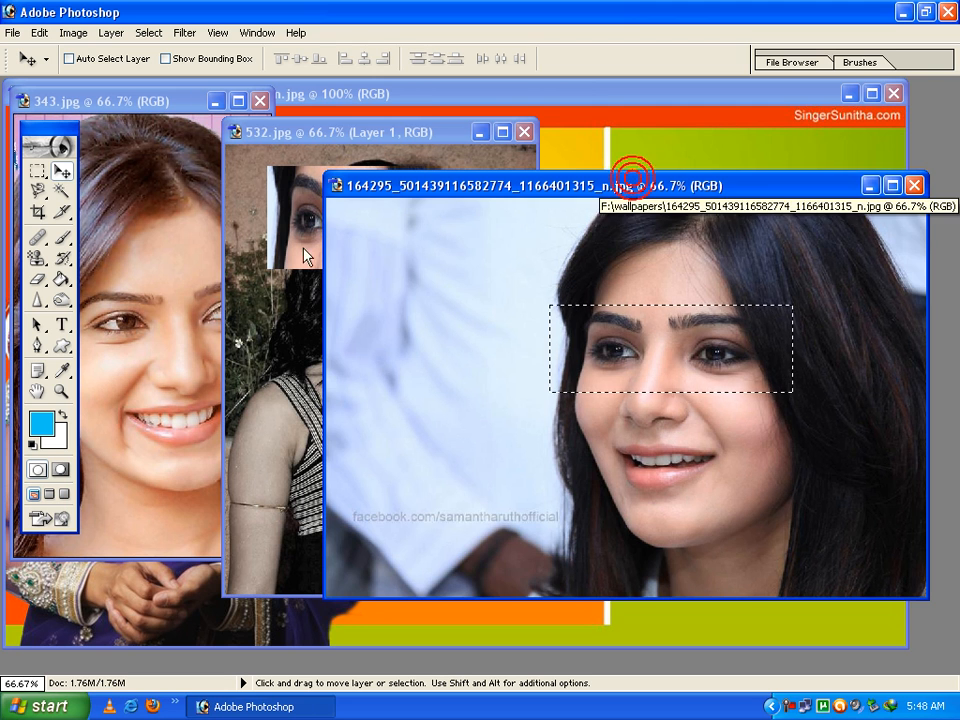
pyautogui.moveTo(37, 171); pyautogui.dragTo(100, 188)
pyautogui.click(107, 190)
pyautogui.click(587, 358)
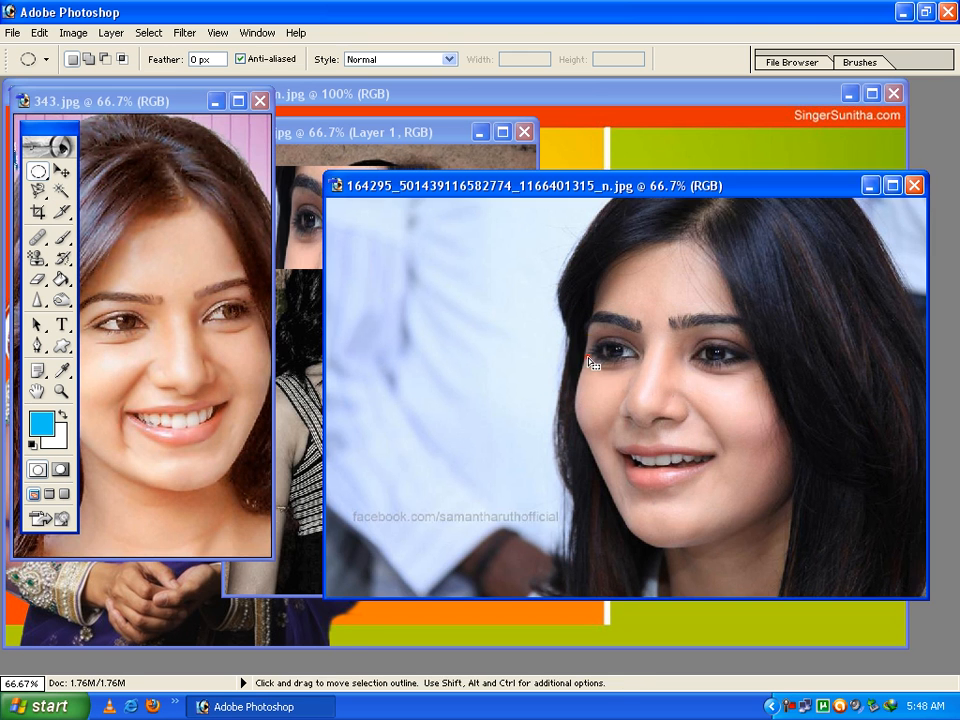
# Move the 343.jpg and 264154 image windows clear of the toolbox and make 343.jpg active beside the 264154 image
pyautogui.click(121, 270)
pyautogui.moveTo(131, 108); pyautogui.dragTo(250, 133)
pyautogui.click(510, 250)
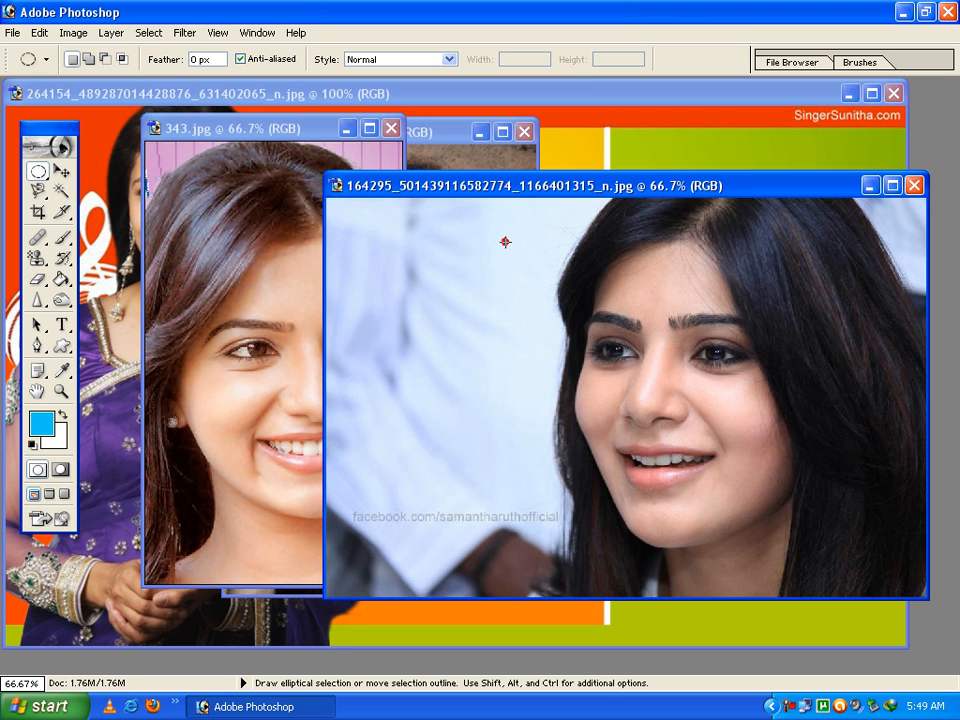
pyautogui.click(438, 140)
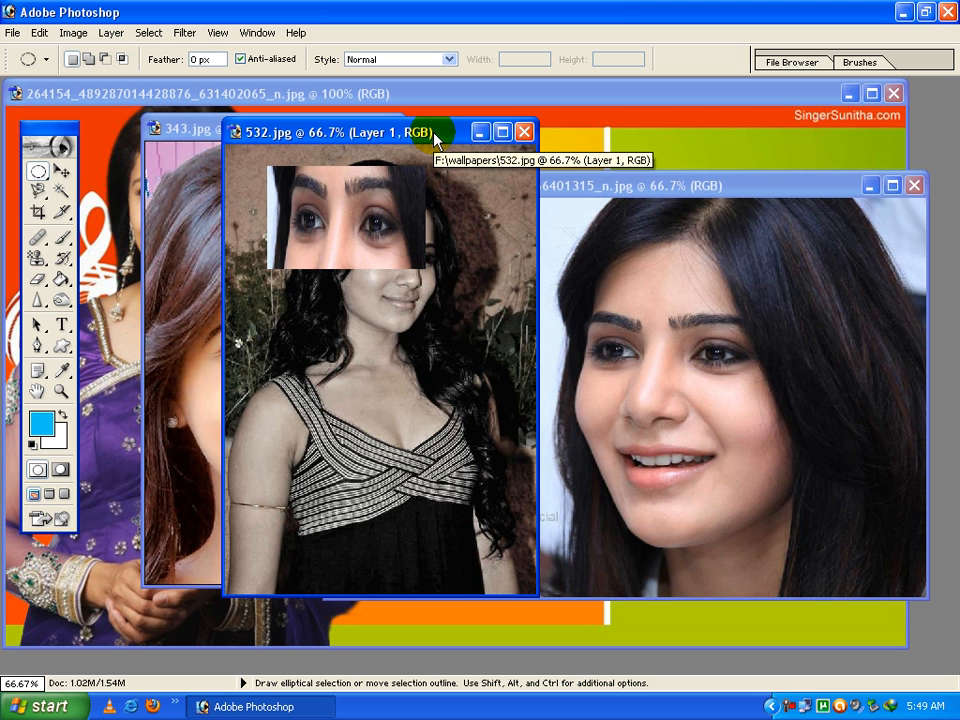
pyautogui.click(197, 204)
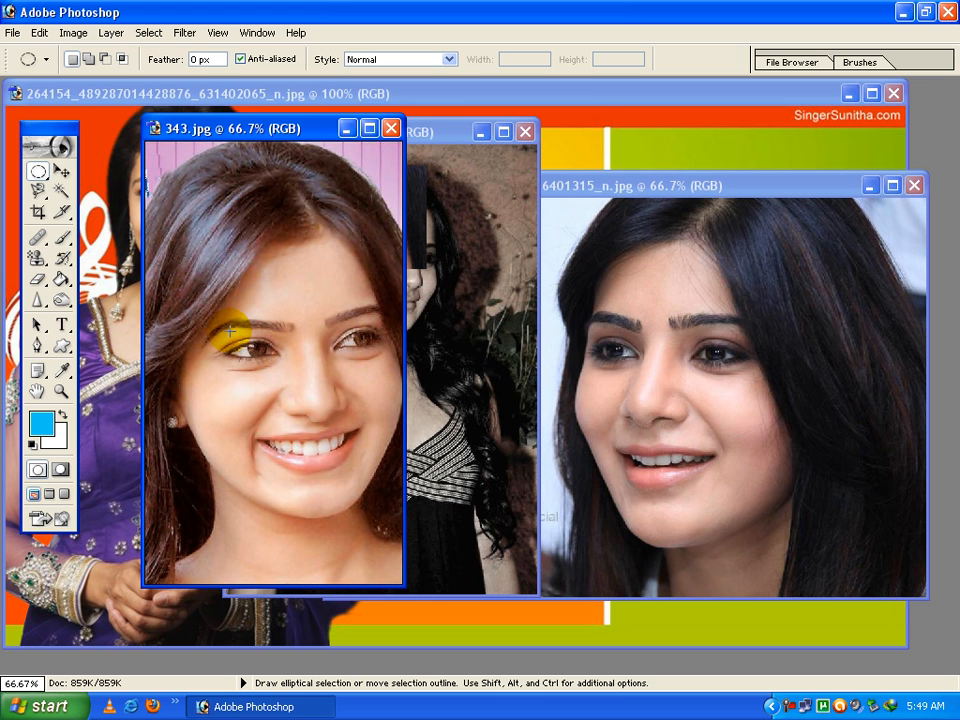
pyautogui.click(38, 171)
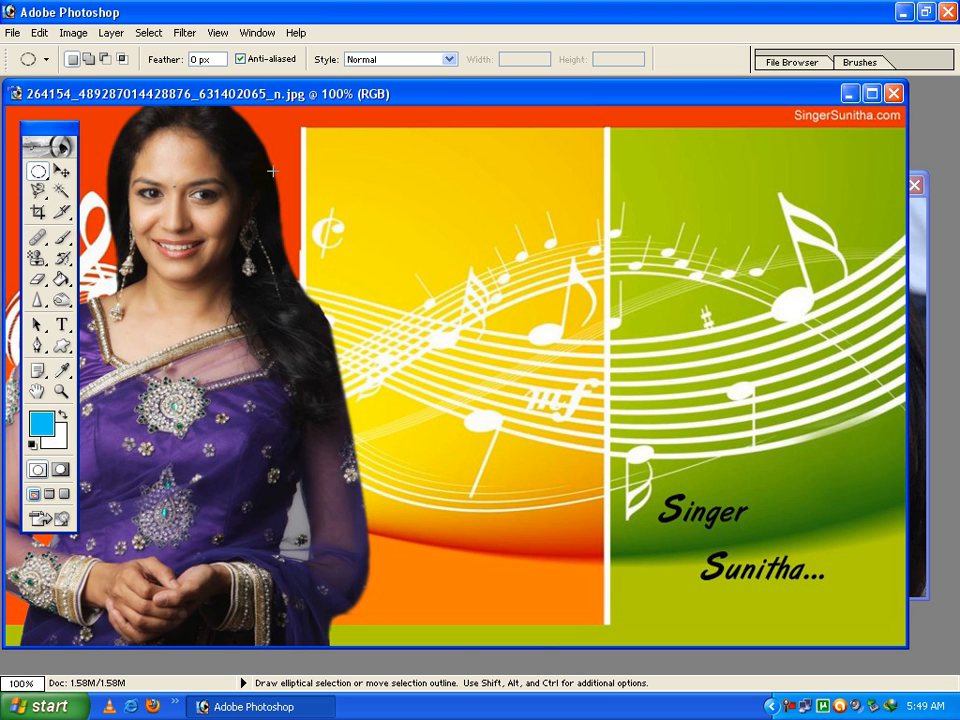
pyautogui.moveTo(448, 96); pyautogui.dragTo(737, 95)
pyautogui.click(276, 222)
# Select the face in 343.jpg with an ellipse and copy it into the 264154 image, placing it beside the woman in purple
pyautogui.moveTo(154, 193); pyautogui.dragTo(409, 531)
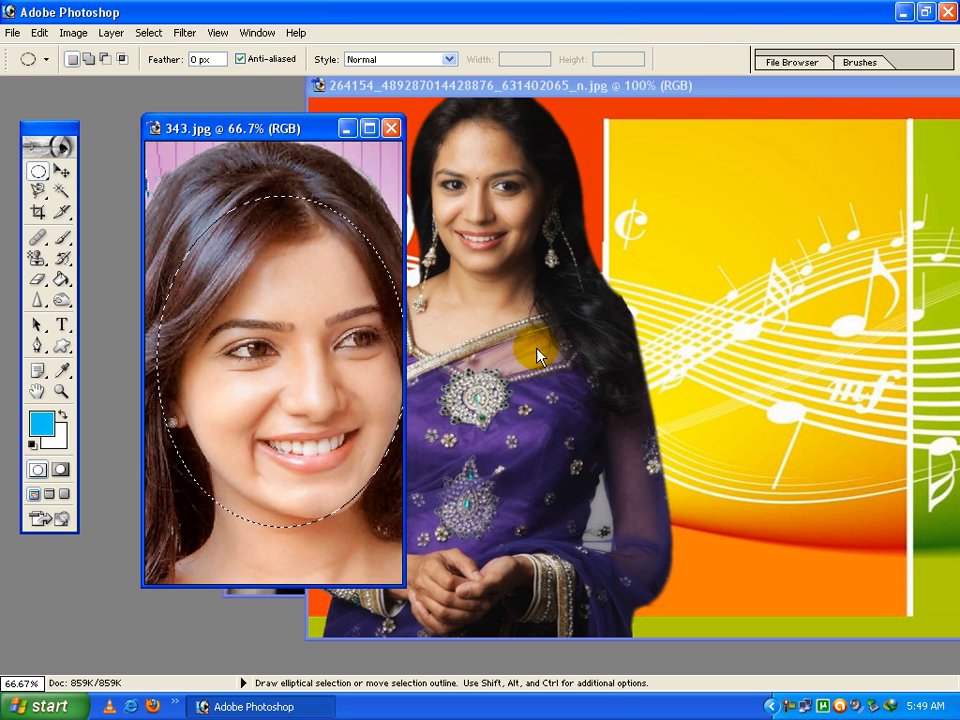
pyautogui.click(62, 174)
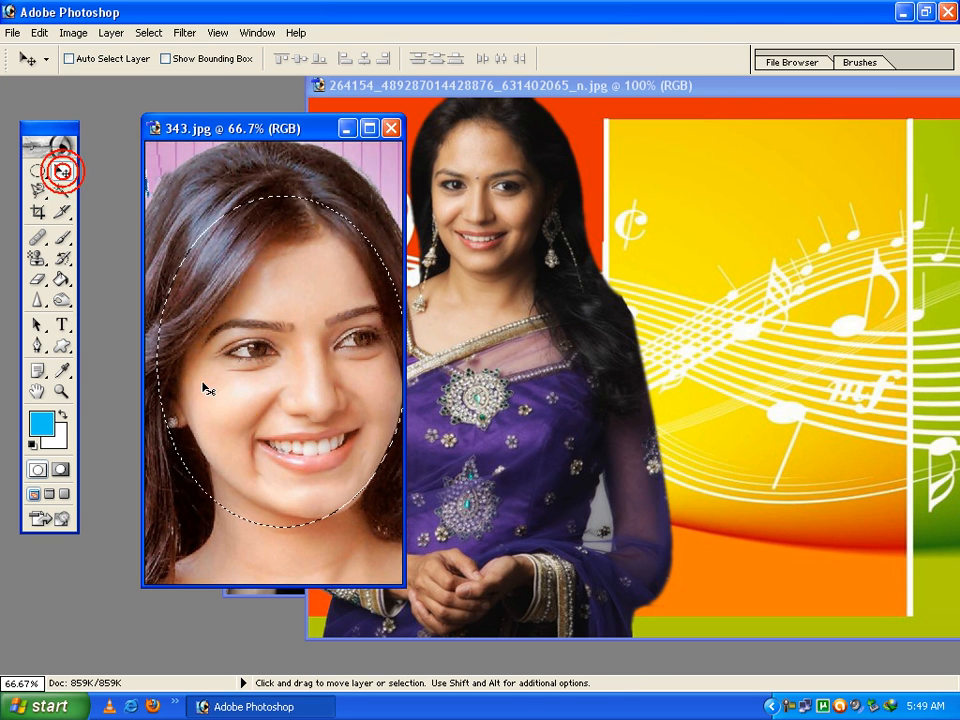
pyautogui.moveTo(283, 374); pyautogui.dragTo(735, 403)
pyautogui.moveTo(808, 89); pyautogui.dragTo(603, 131)
pyautogui.moveTo(572, 312); pyautogui.dragTo(703, 289)
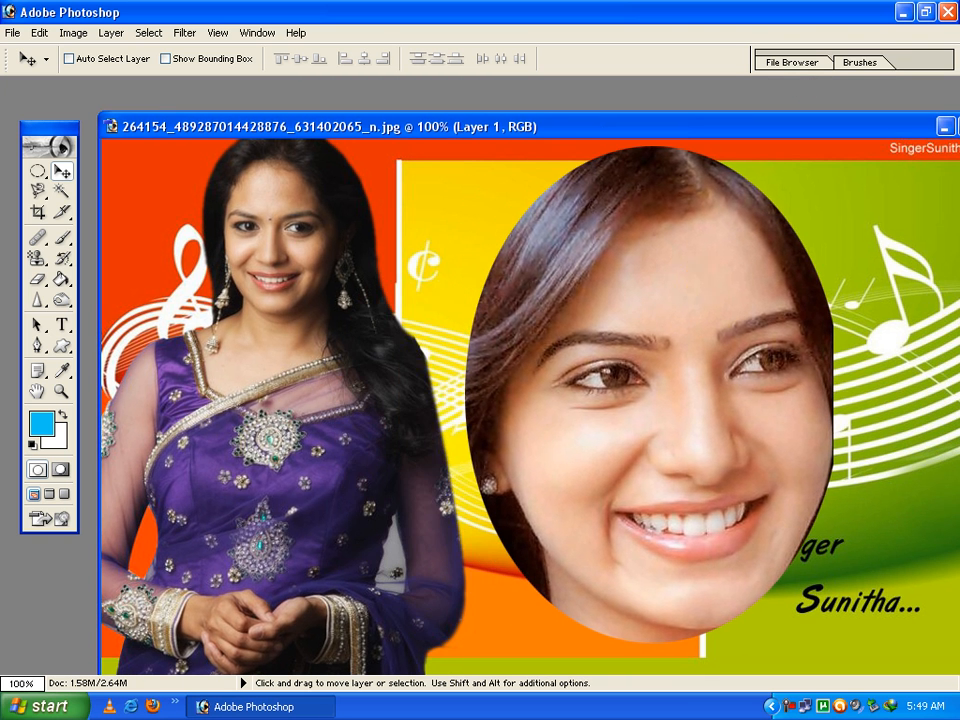
# Scale the pasted oval face to about half size and position it over the yellow panel of the 264154 image
pyautogui.hotkey('ctrl', 't')
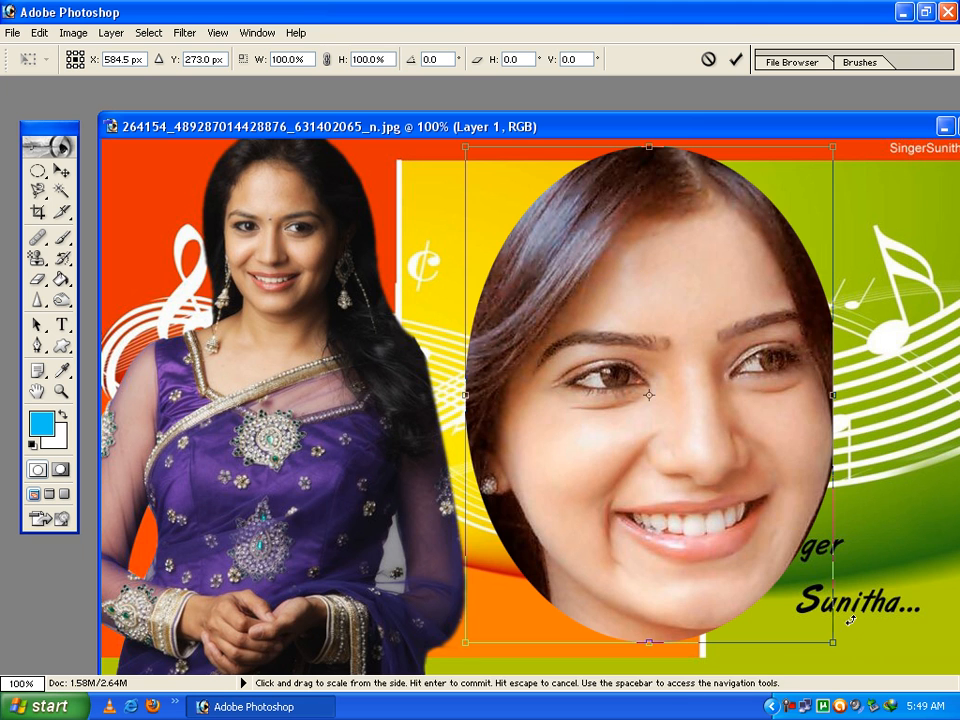
pyautogui.moveTo(831, 642); pyautogui.dragTo(650, 397)
pyautogui.press('Return')
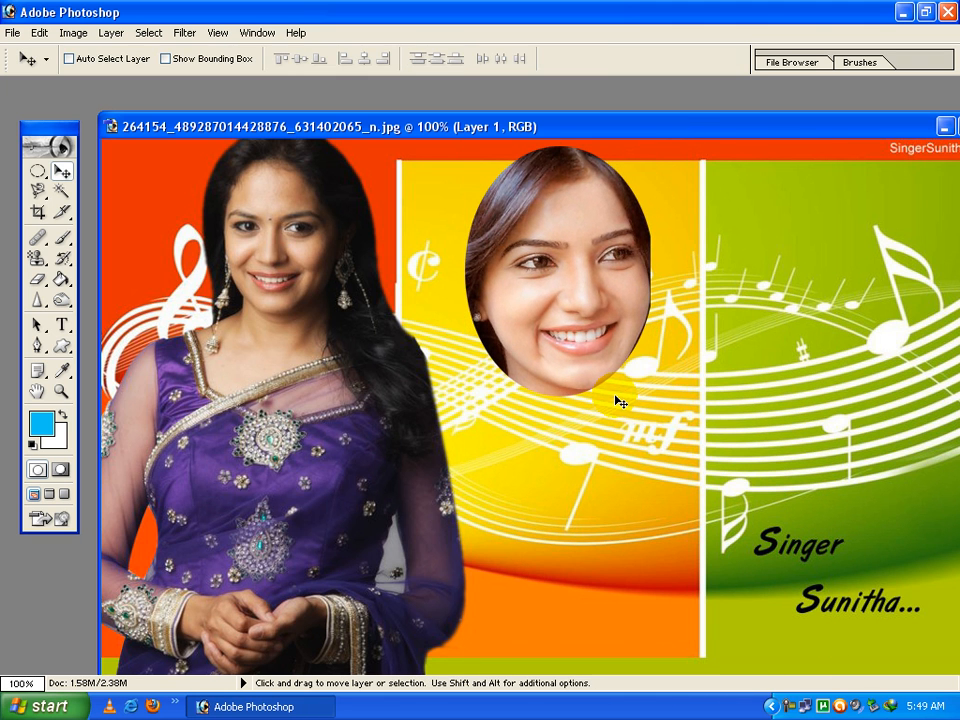
pyautogui.moveTo(600, 330)
pyautogui.mouseDown()
pyautogui.moveTo(680, 345)
pyautogui.moveTo(645, 345)
pyautogui.moveTo(604, 308)
pyautogui.mouseUp()
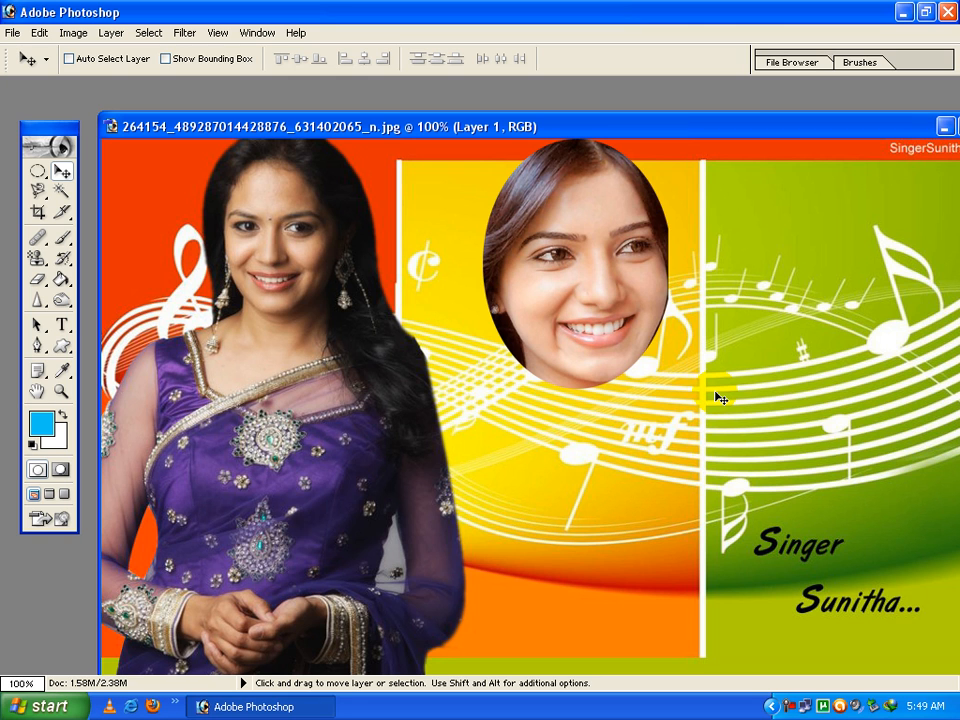
# Try increasing opacity levels on the oval face layer, starting at 10%, and finish at 100%
pyautogui.press('1')
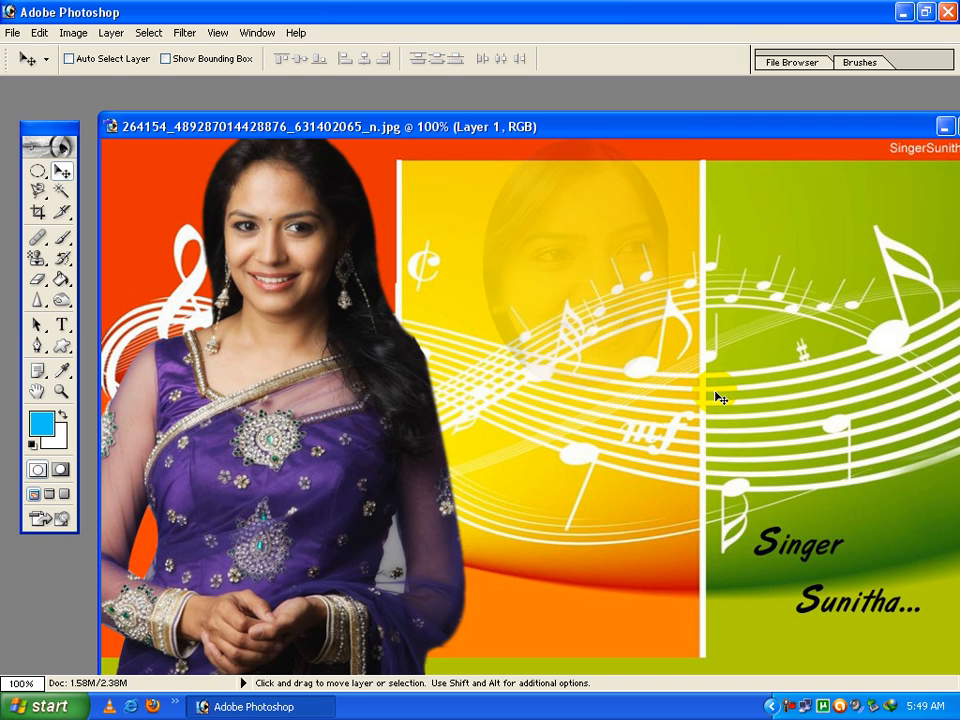
pyautogui.press('5')
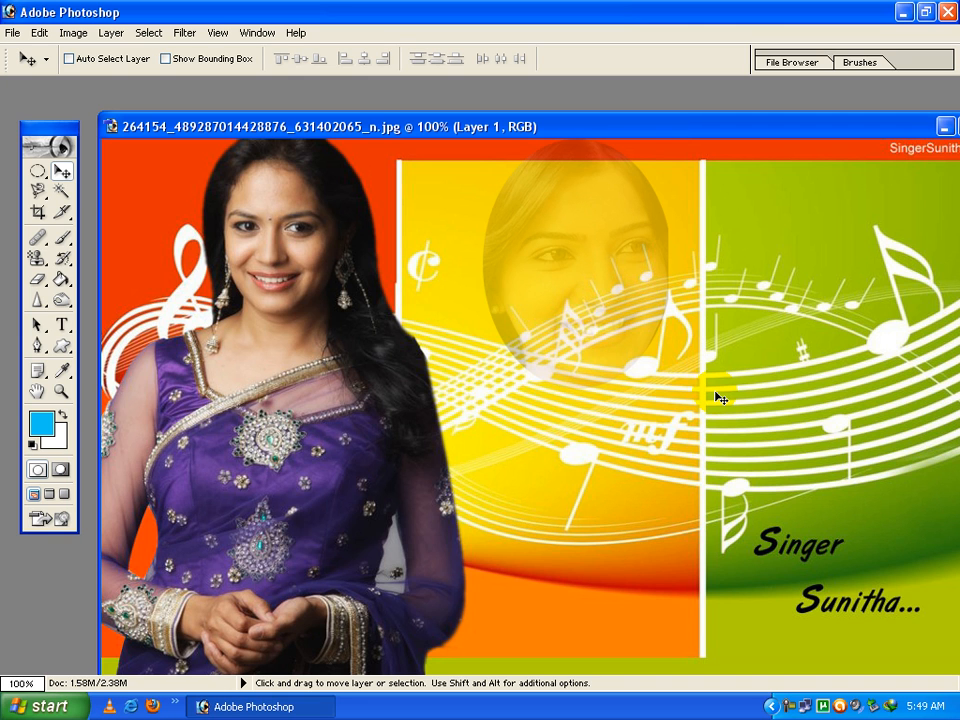
pyautogui.press('4')
pyautogui.press('5')
pyautogui.press('6')
pyautogui.press('7')
pyautogui.press('8')
pyautogui.press('0')
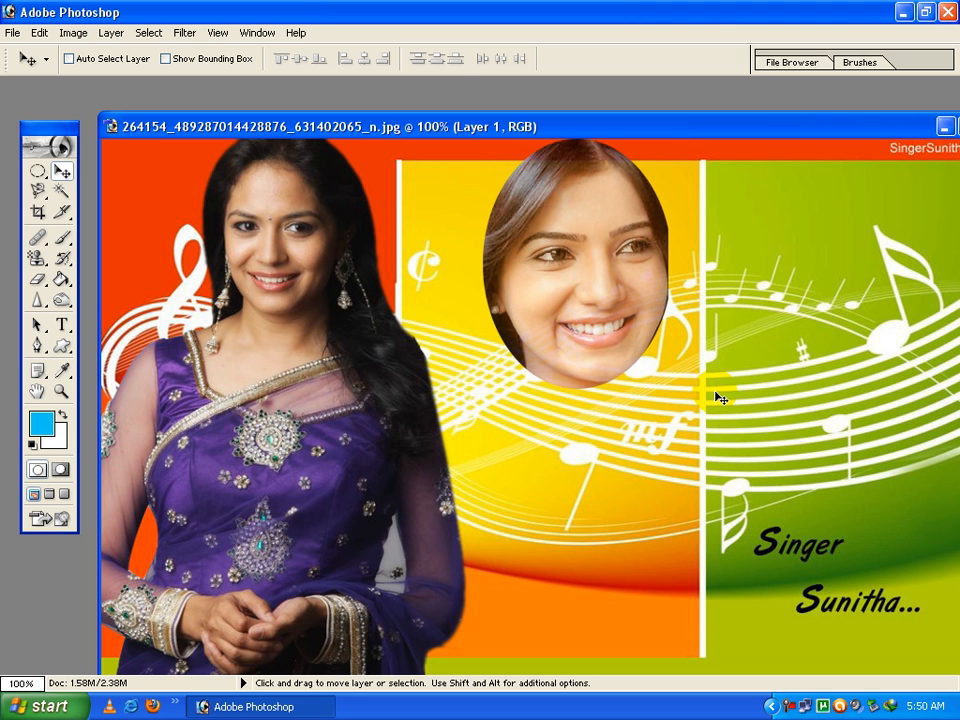
pyautogui.press('0')
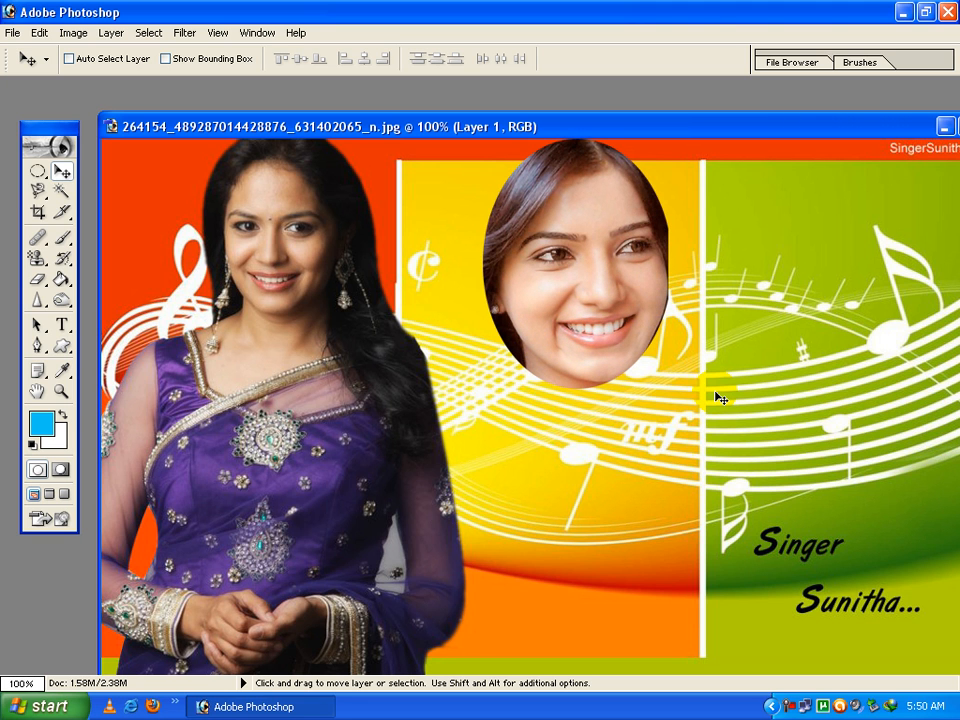
# Move the 264154 image window aside to expose 343.jpg and set the oval face layer's opacity to 20%, then 50%
pyautogui.moveTo(474, 136); pyautogui.dragTo(665, 126)
pyautogui.press('2')
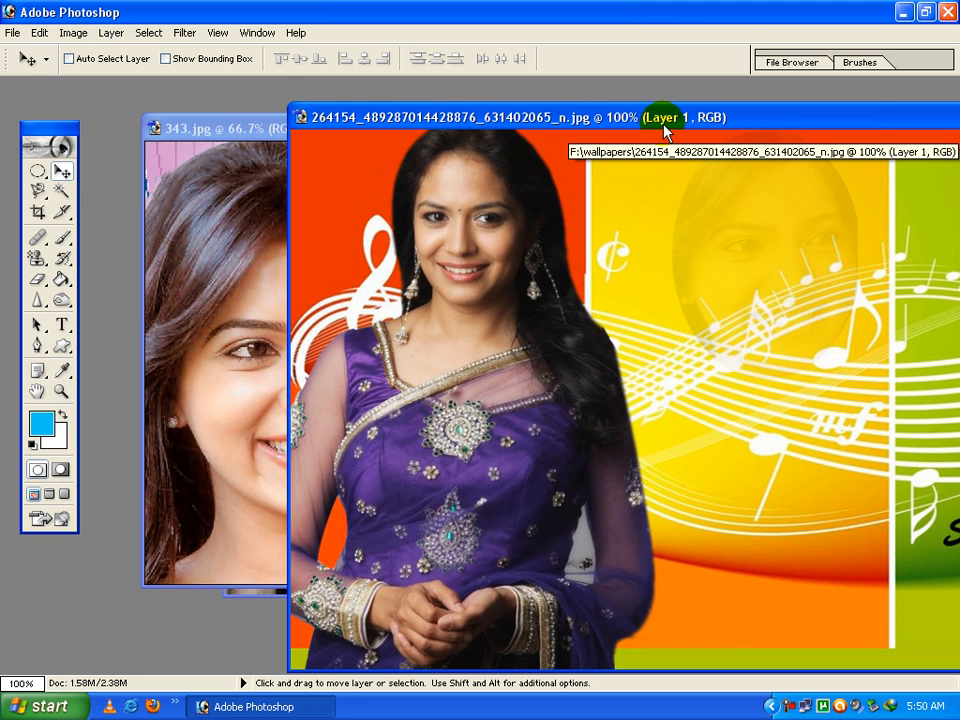
pyautogui.press('5')
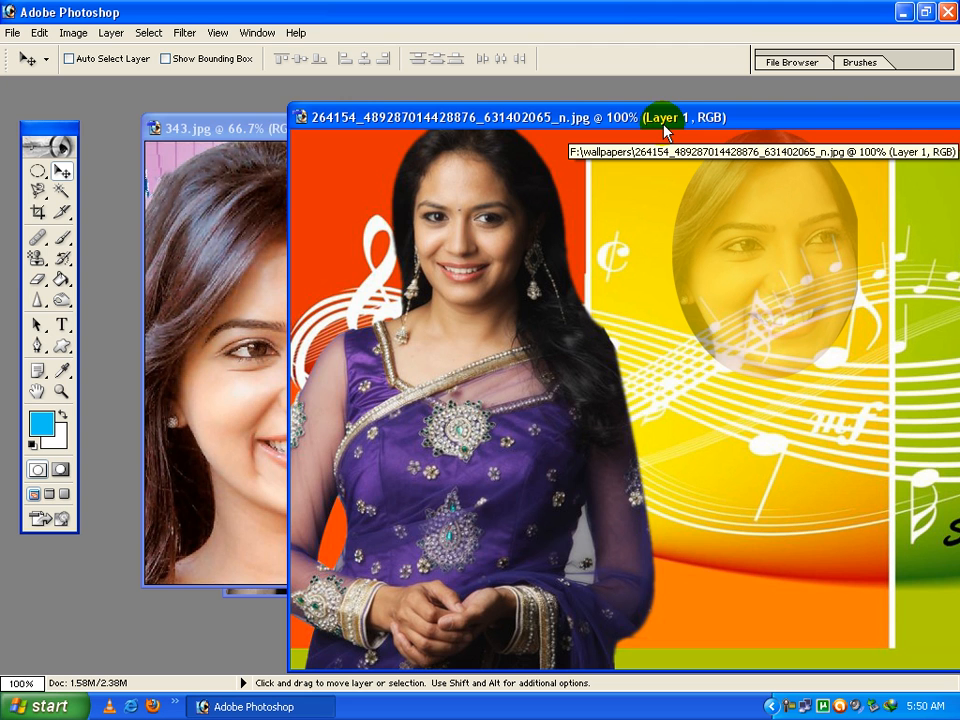
# Make 343.jpg active and replace its oval selection with a rectangular marquee around both eyes
pyautogui.click(247, 271)
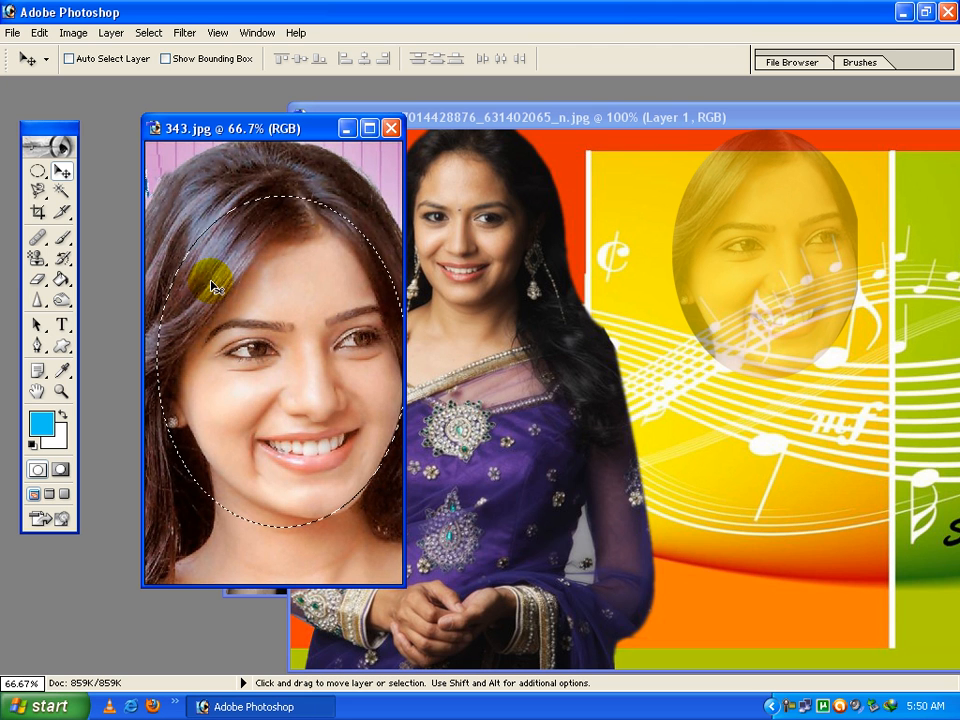
pyautogui.click(37, 176)
pyautogui.click(130, 171)
pyautogui.click(265, 263)
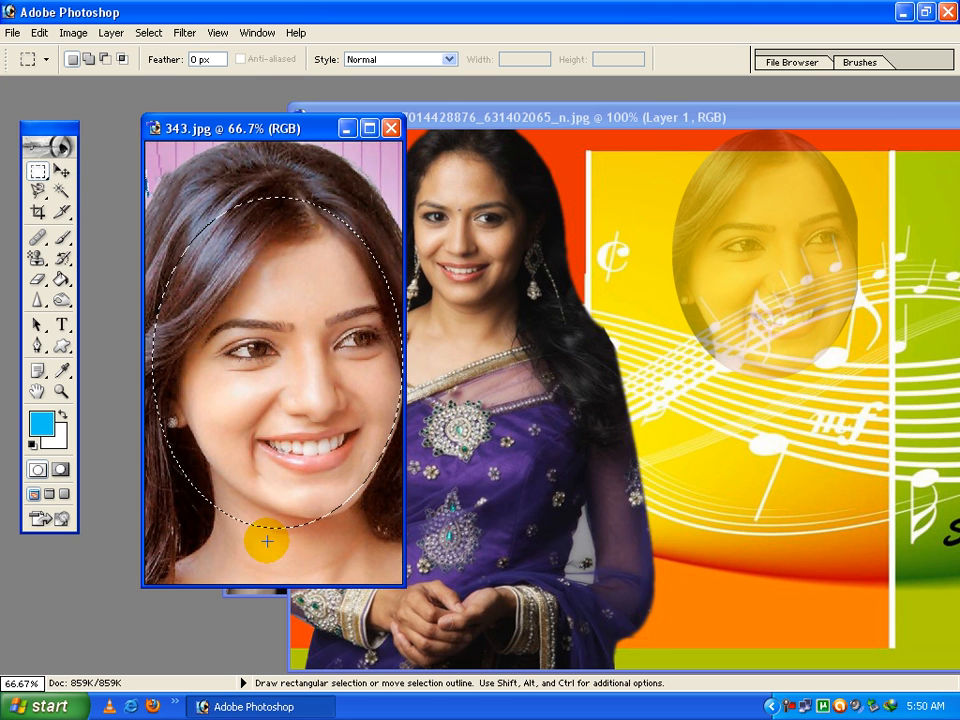
pyautogui.moveTo(309, 387); pyautogui.dragTo(386, 380)
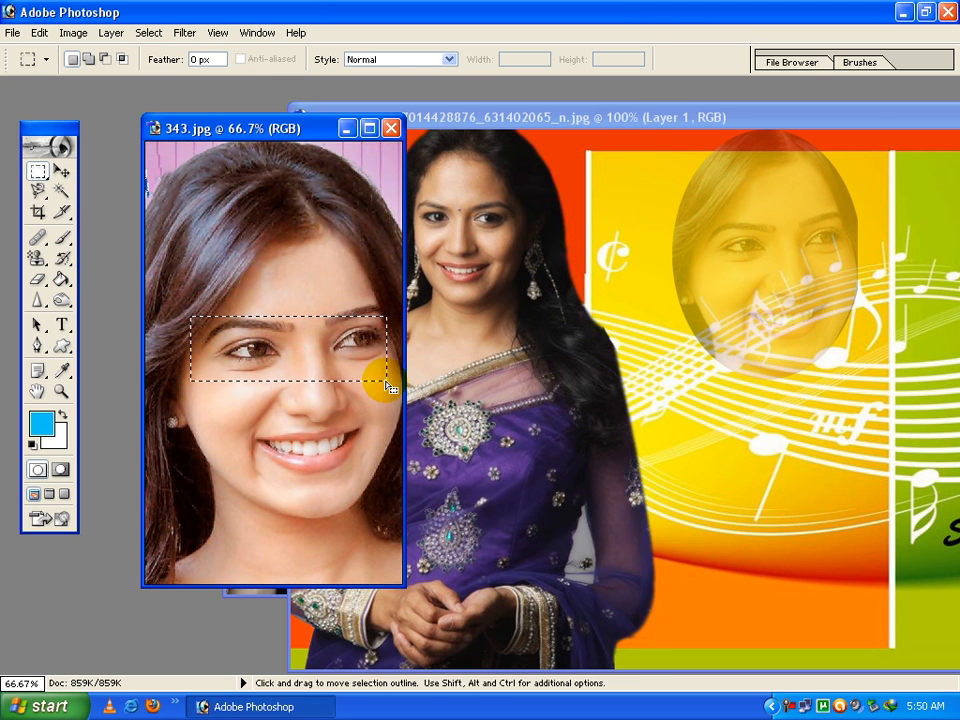
# Try moving the selected eye strip up to the forehead in 343.jpg with the Move Tool, and undo the move
pyautogui.click(56, 170)
pyautogui.moveTo(281, 372); pyautogui.dragTo(262, 271)
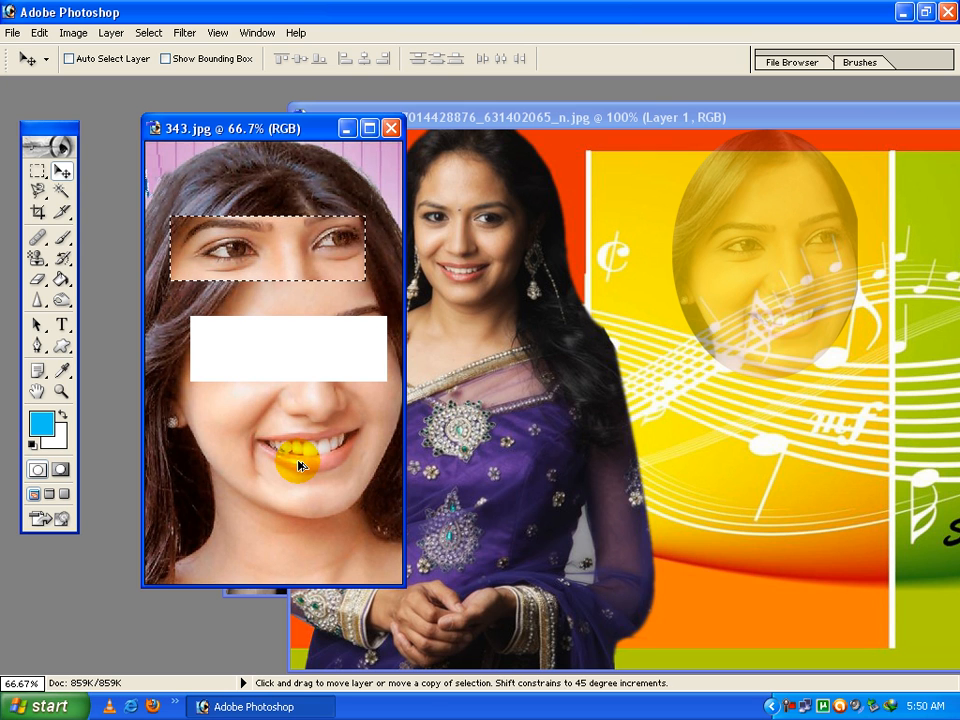
pyautogui.hotkey('ctrl', 'z')
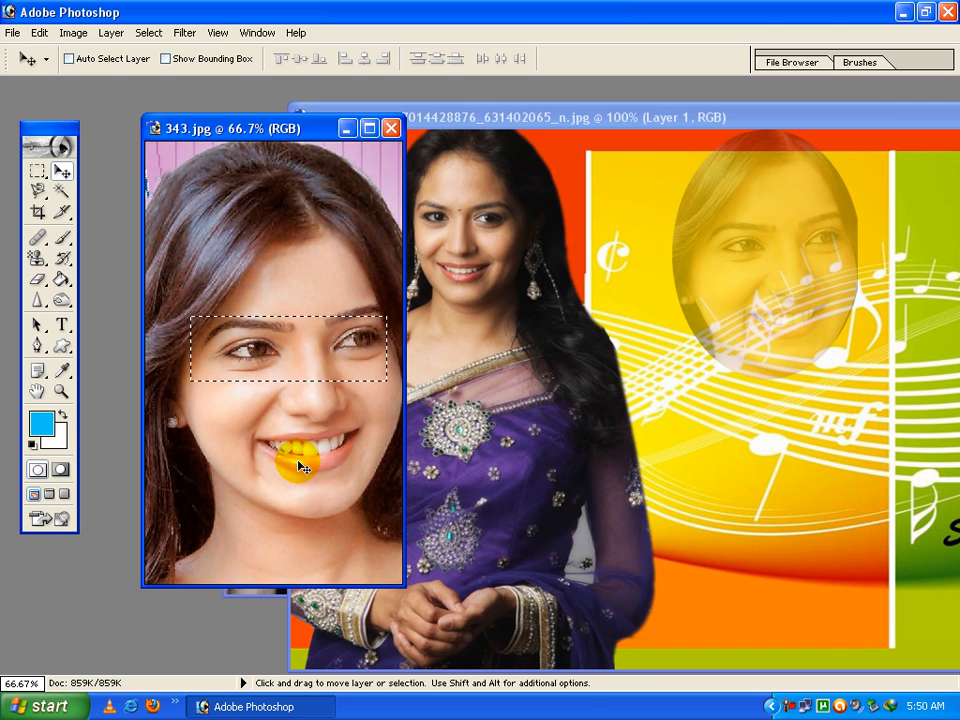
# Copy the selected eye strip from 343.jpg into the 264154 image, placing it below the oval face
pyautogui.moveTo(289, 354); pyautogui.dragTo(735, 469)
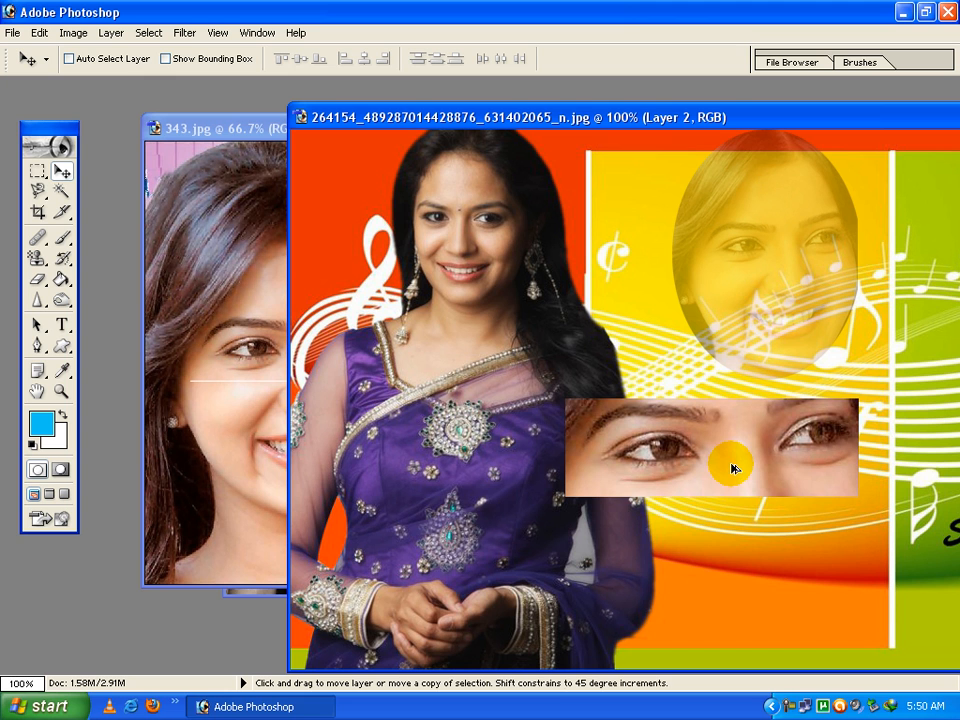
pyautogui.moveTo(733, 468); pyautogui.dragTo(719, 464)
# Undo the edits in the 264154 image until the pasted eyes and oval face are removed, and move its window closer to the toolbox
pyautogui.hotkey('ctrl', 'alt', 'z')
pyautogui.hotkey('ctrl', 'alt', 'z')
pyautogui.hotkey('ctrl', 'alt', 'z')
pyautogui.hotkey('ctrl', 'alt', 'z')
pyautogui.hotkey('ctrl', 'alt', 'z')
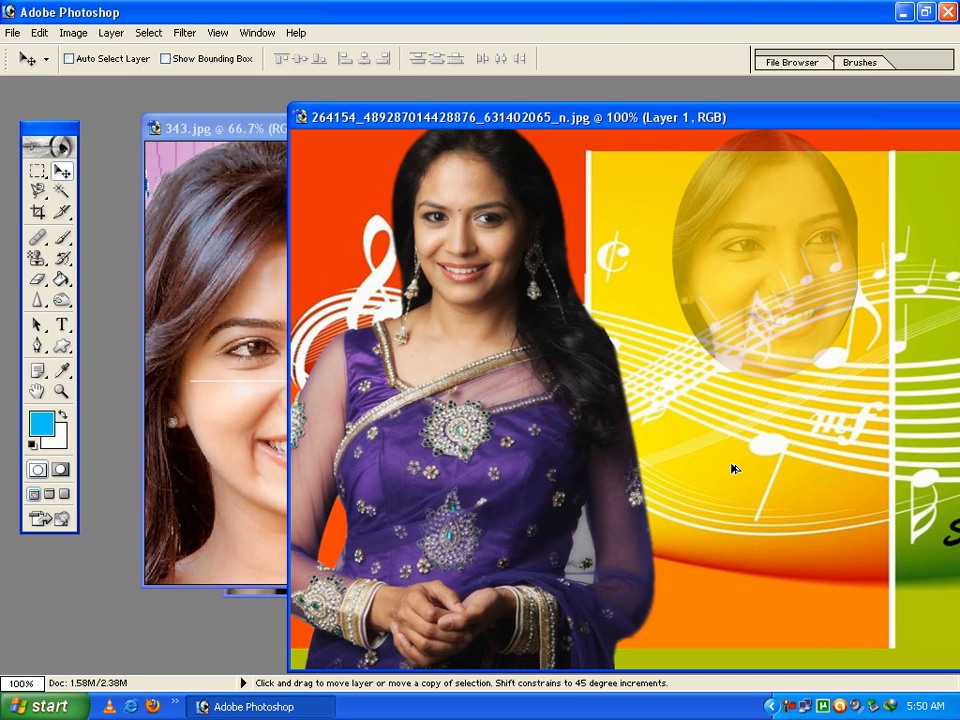
pyautogui.hotkey('ctrl', 'alt', 'z')
pyautogui.hotkey('ctrl', 'alt', 'z')
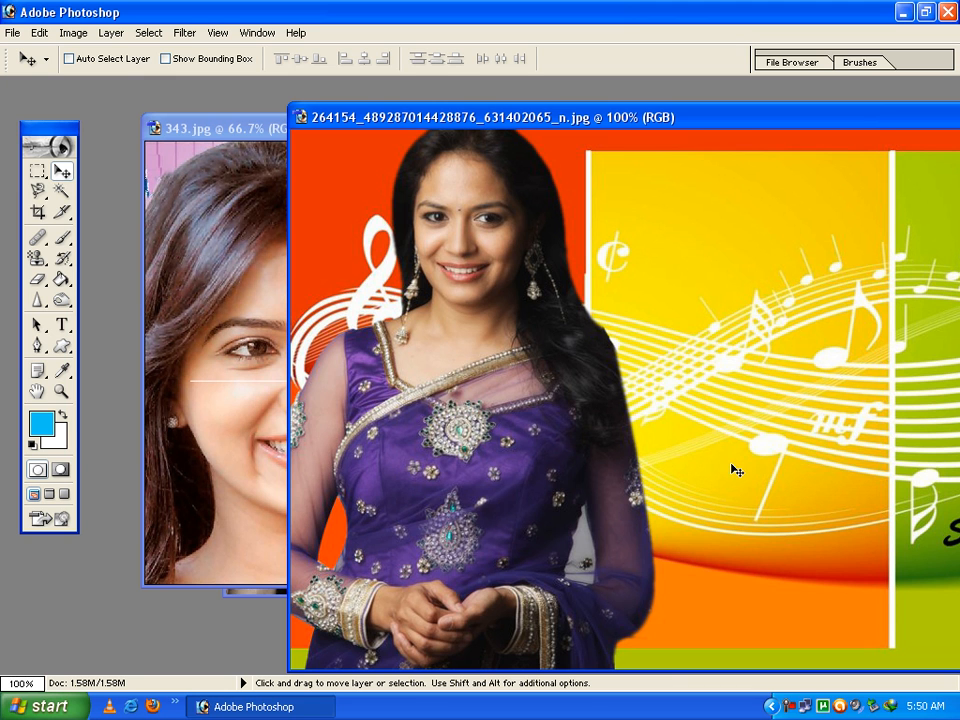
pyautogui.moveTo(643, 124); pyautogui.dragTo(525, 136)
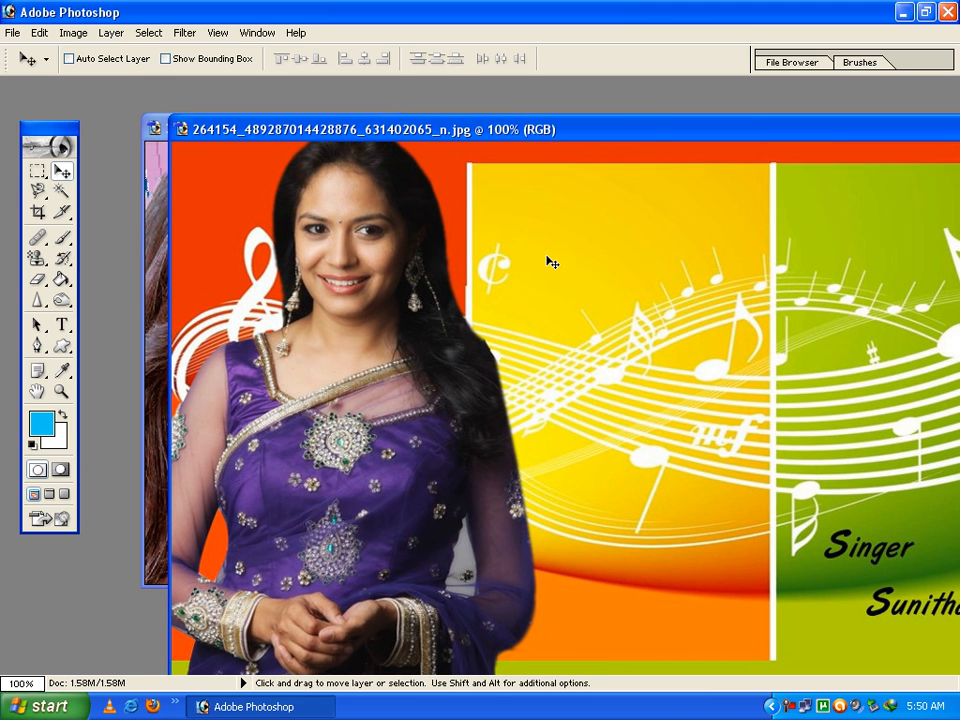